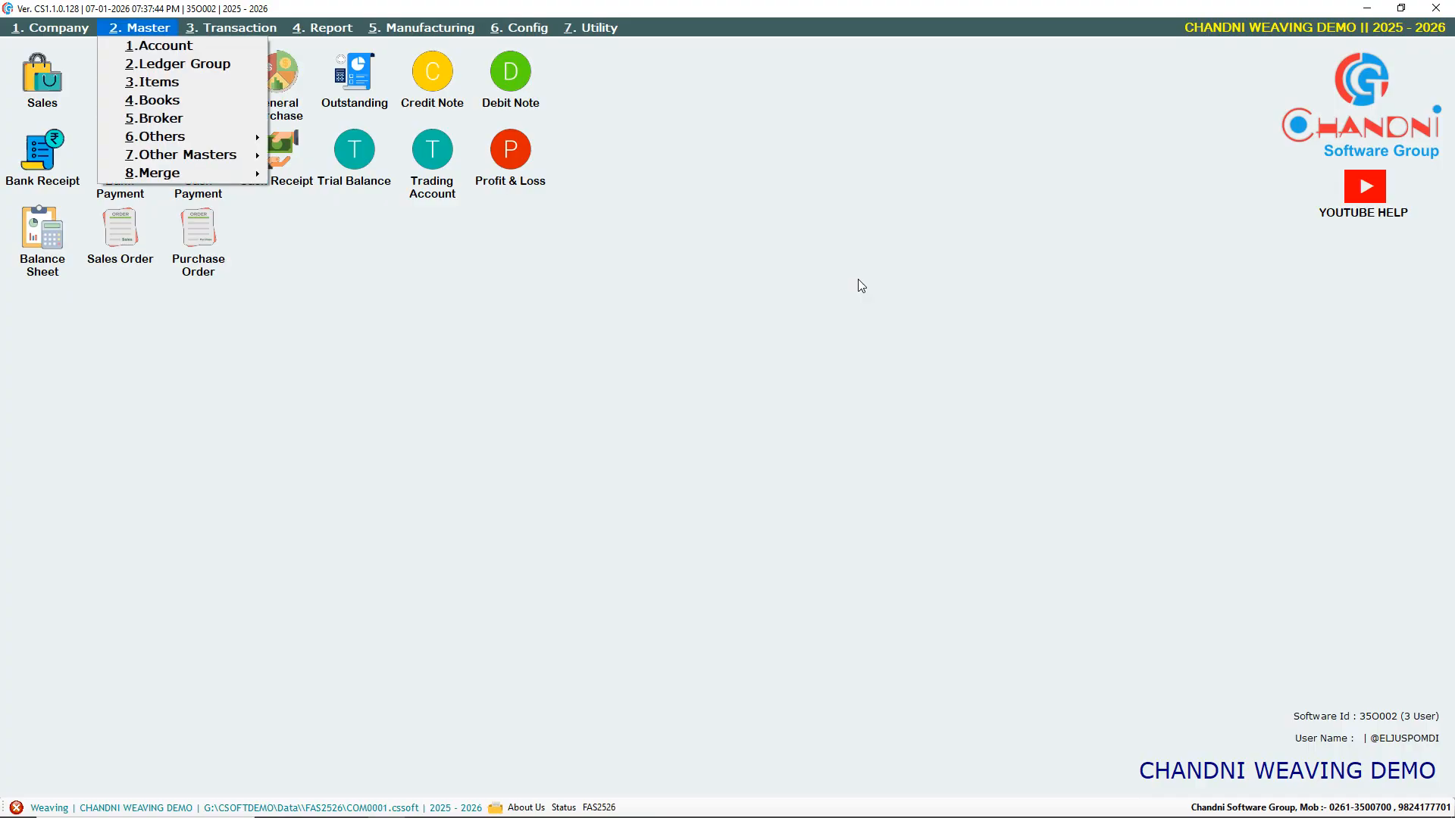
Open a blank Account Master form through the Master menu's 1.Account entry
{"action": "key", "text": "Down"}
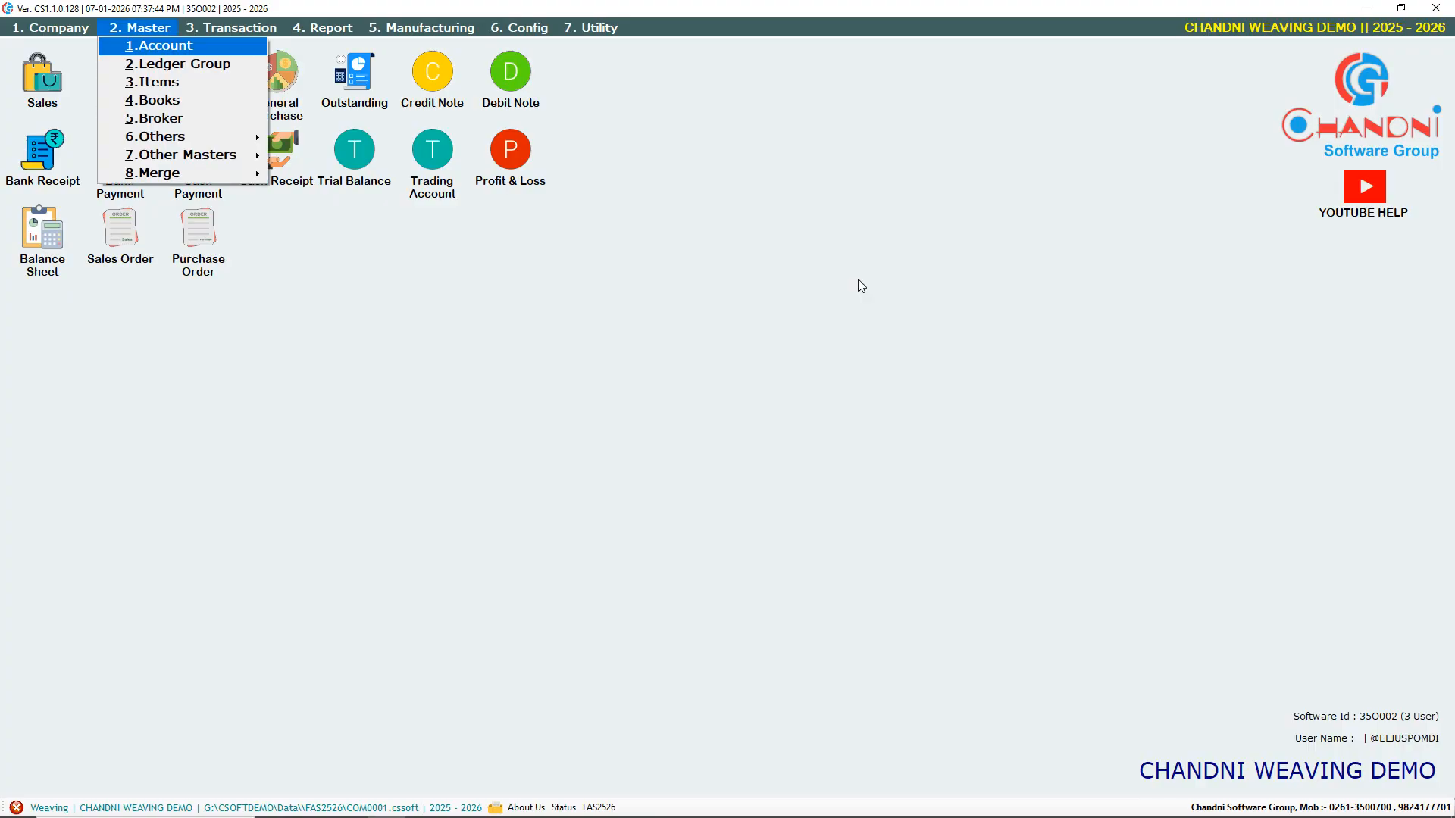
{"action": "key", "text": "Return"}
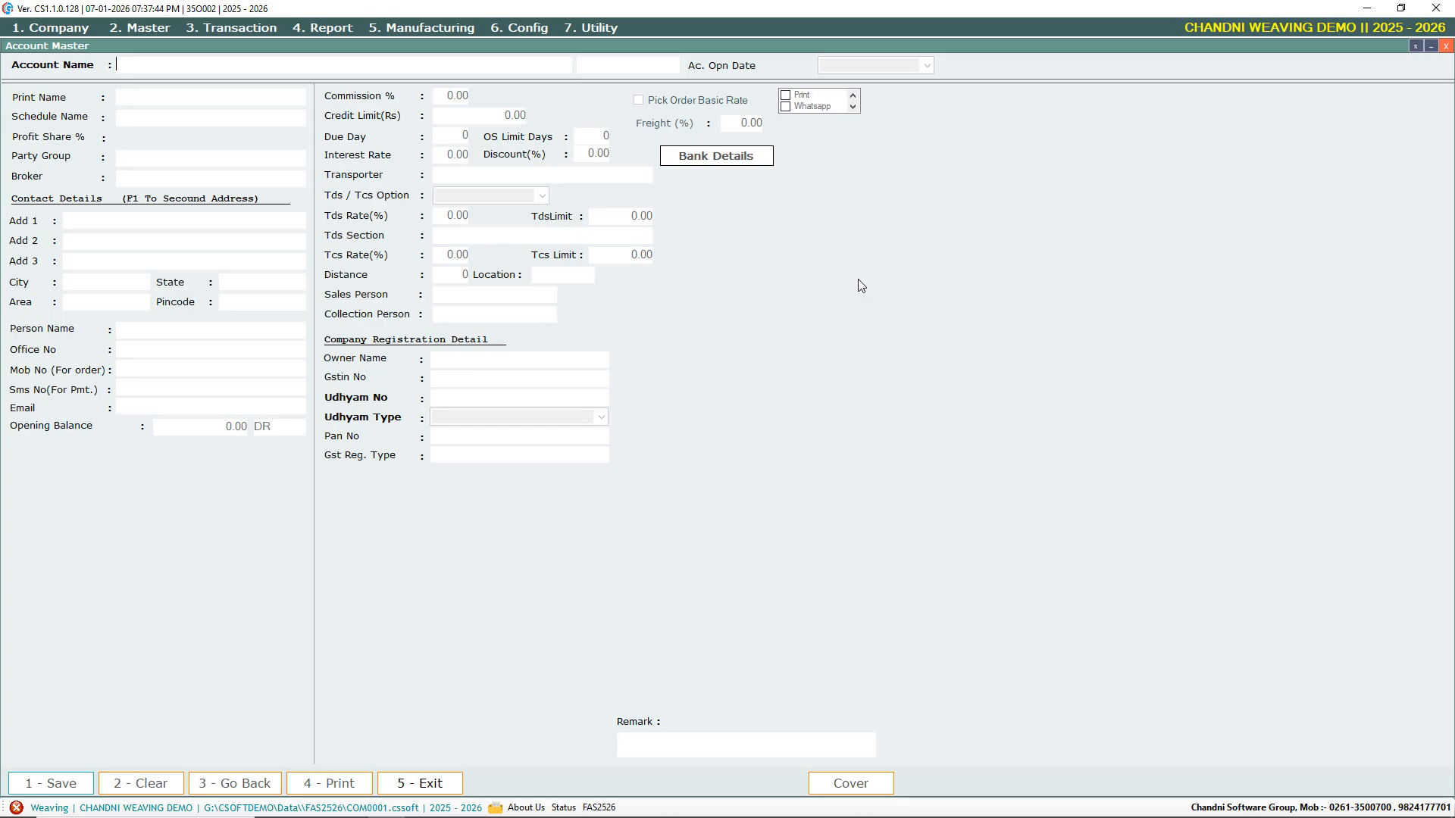
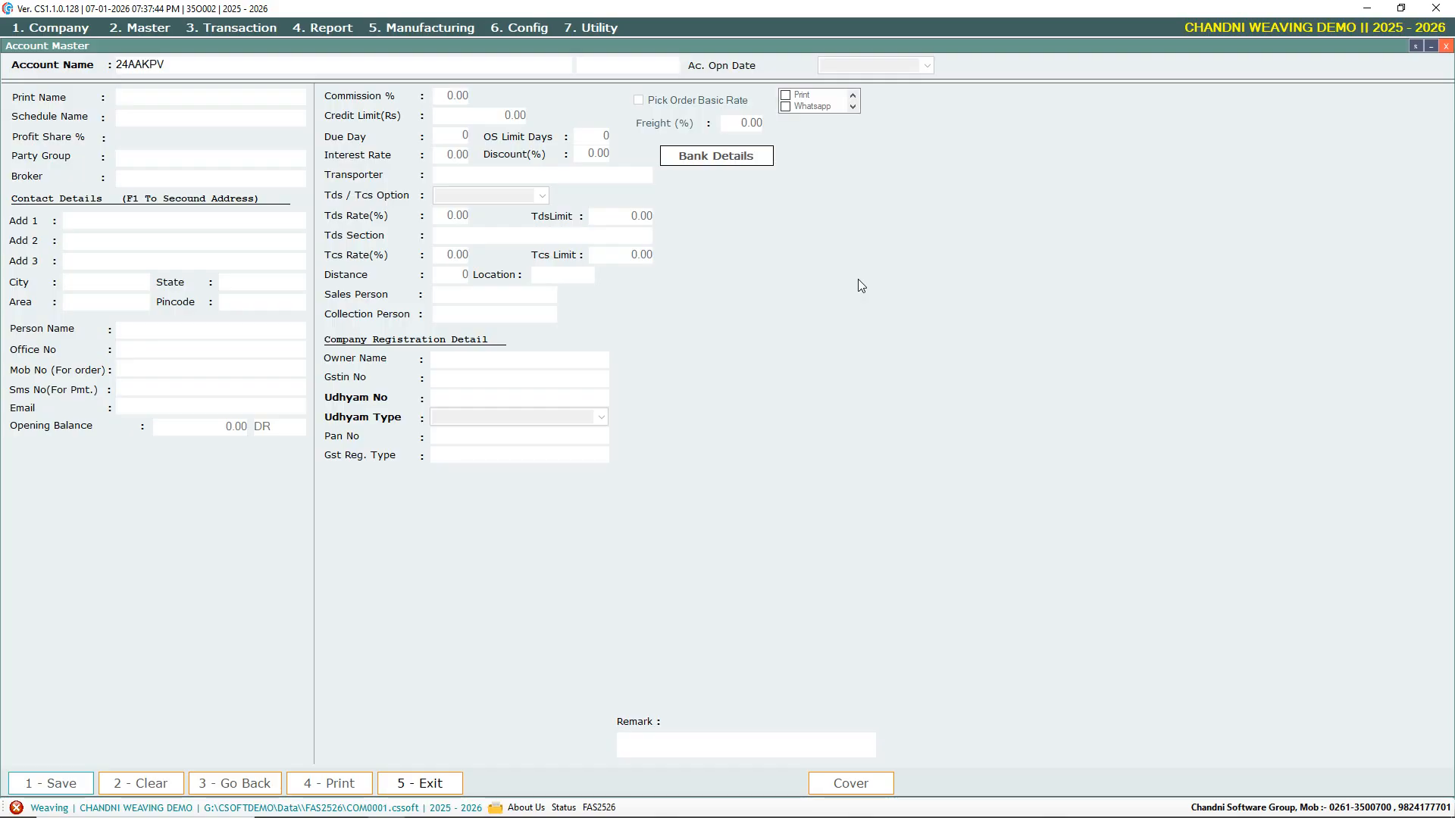
Enter the account's GSTIN and confirm creating CHANDNI SOFT SERVICES from the fetched details
{"action": "key", "text": "Return"}
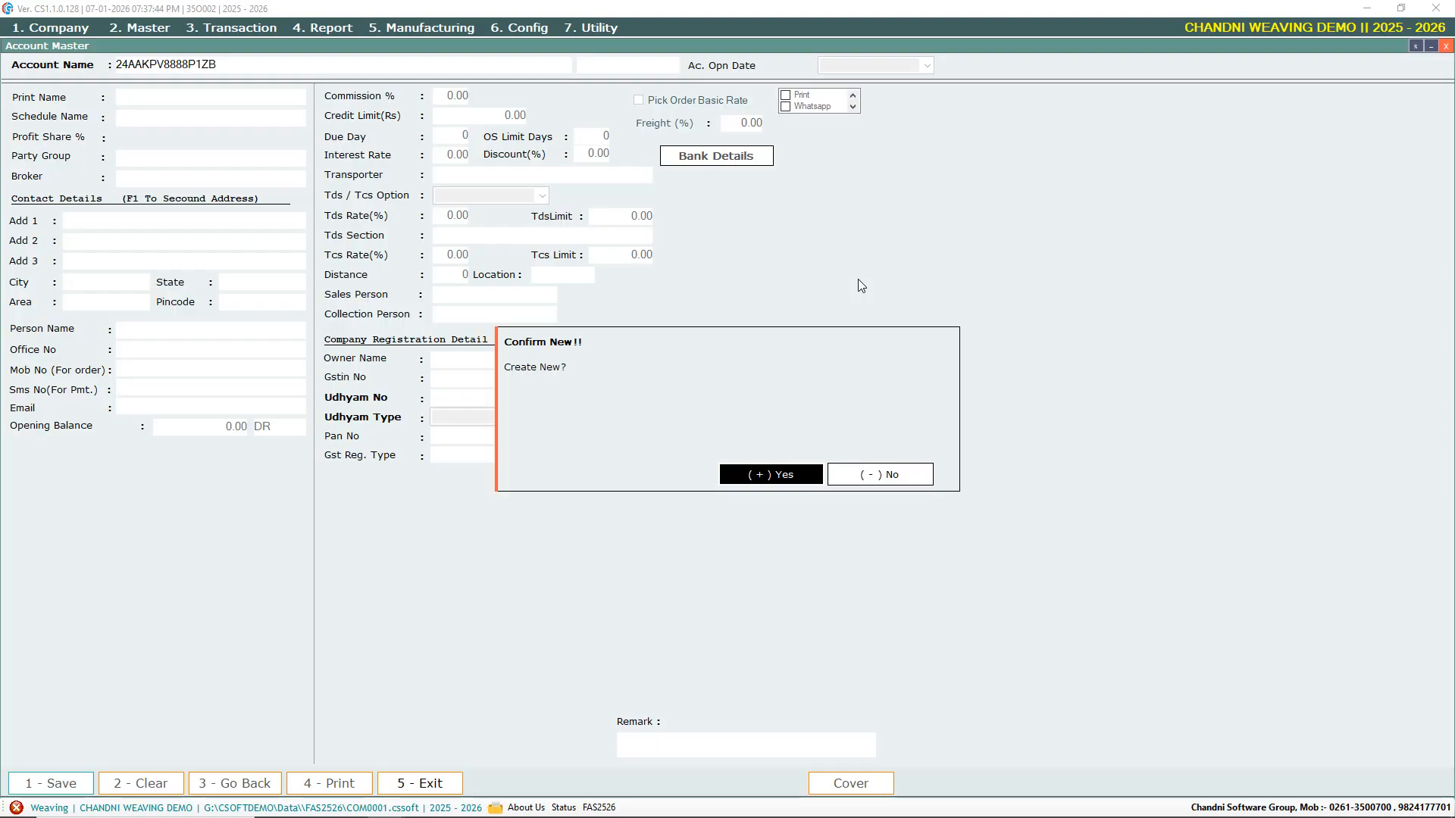
{"action": "key", "text": "Return"}
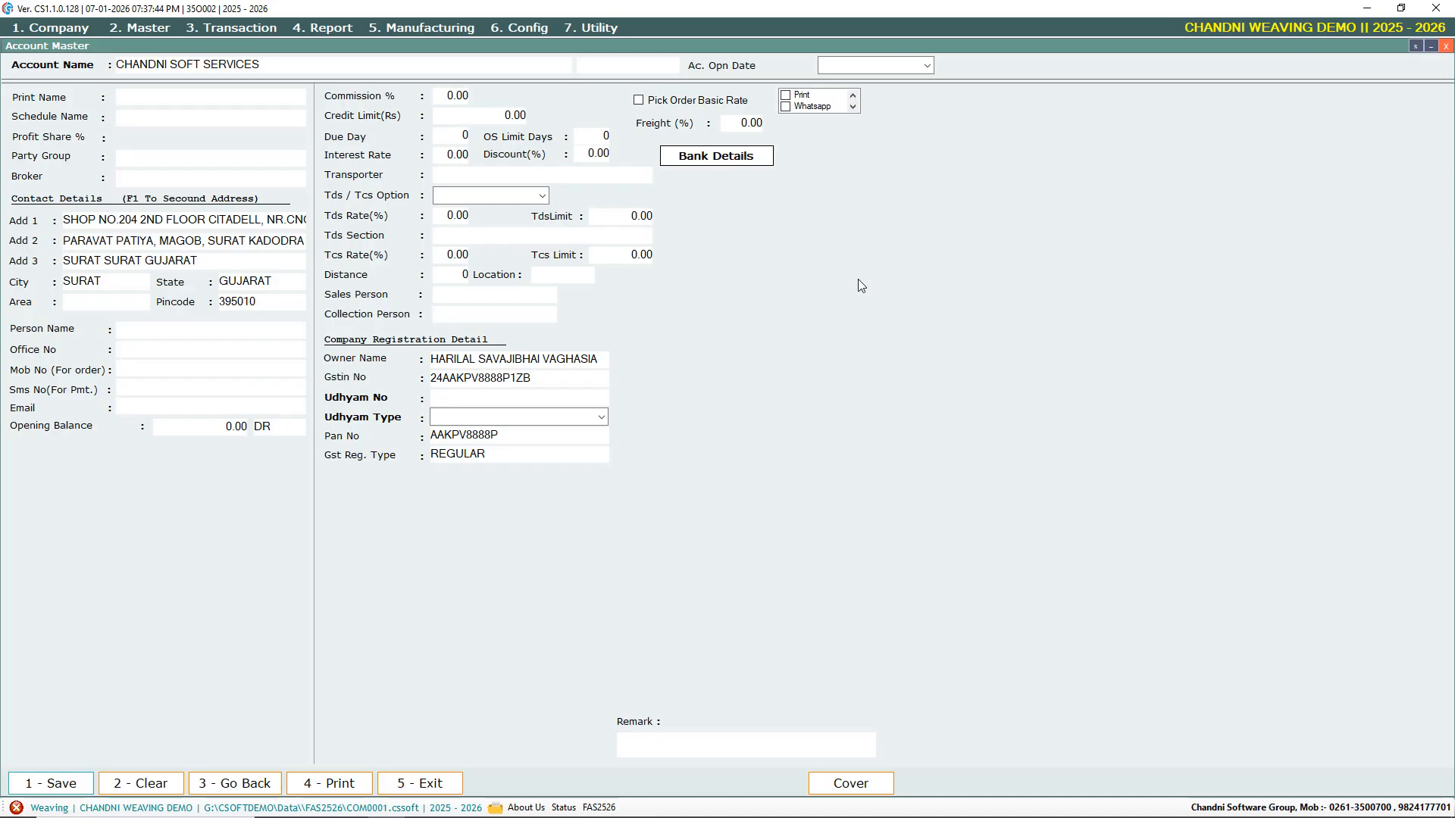
{"action": "key", "text": "Return"}
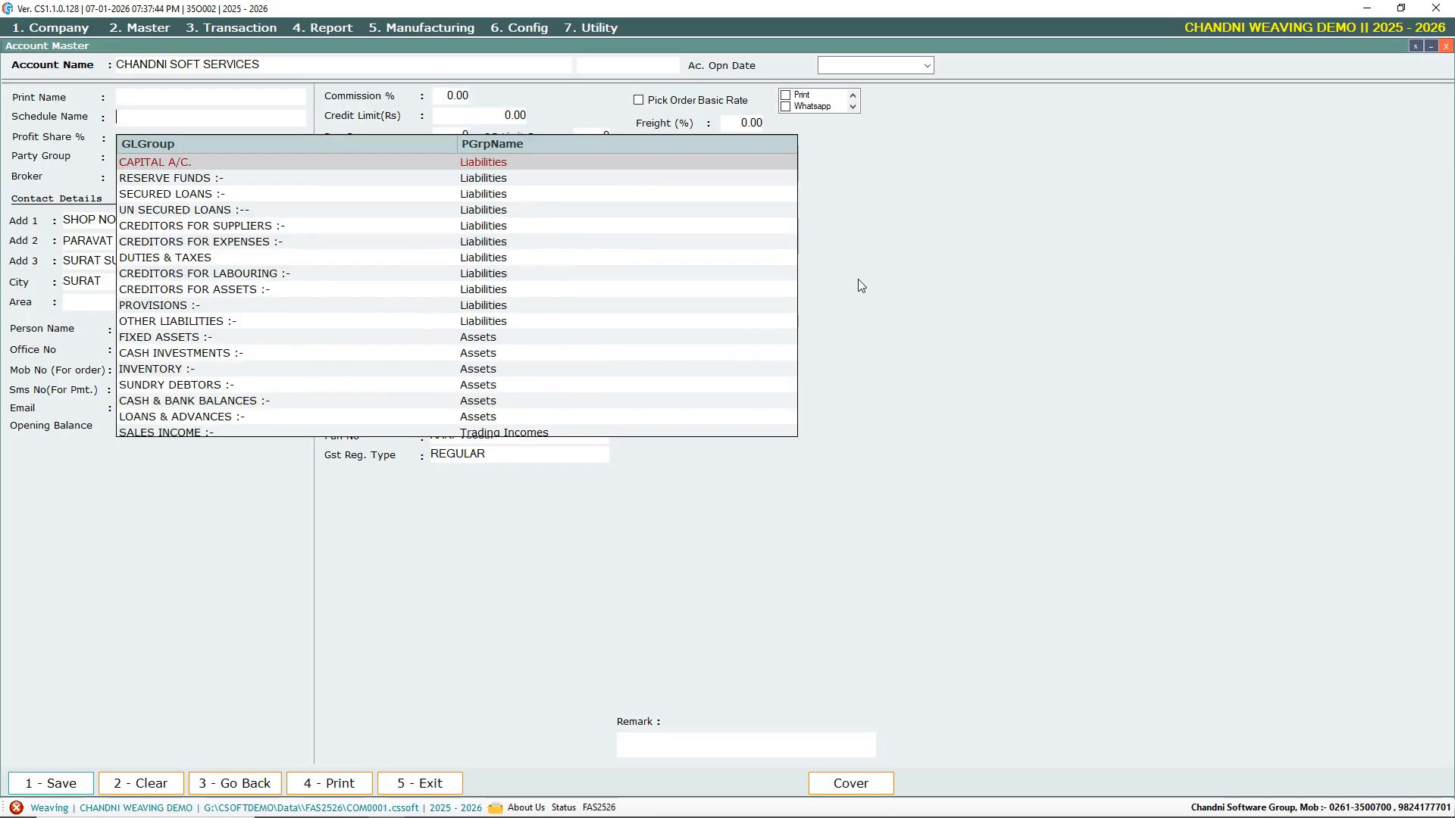
Assign schedule SUNDRY DEBTORS and party group CHANDNI, then enter the broker's name
{"action": "type", "text": "DEB"}
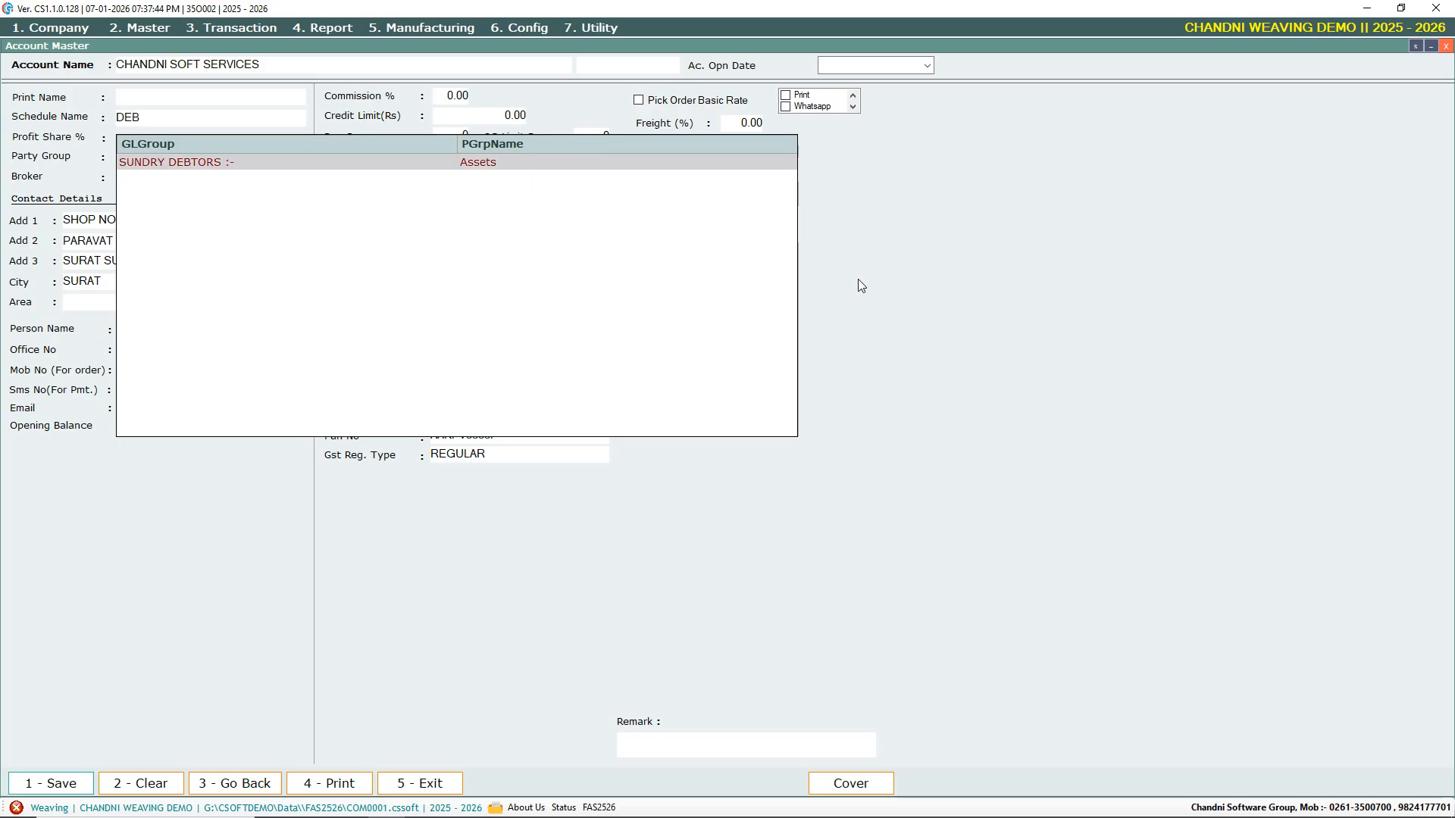
{"action": "key", "text": "Return"}
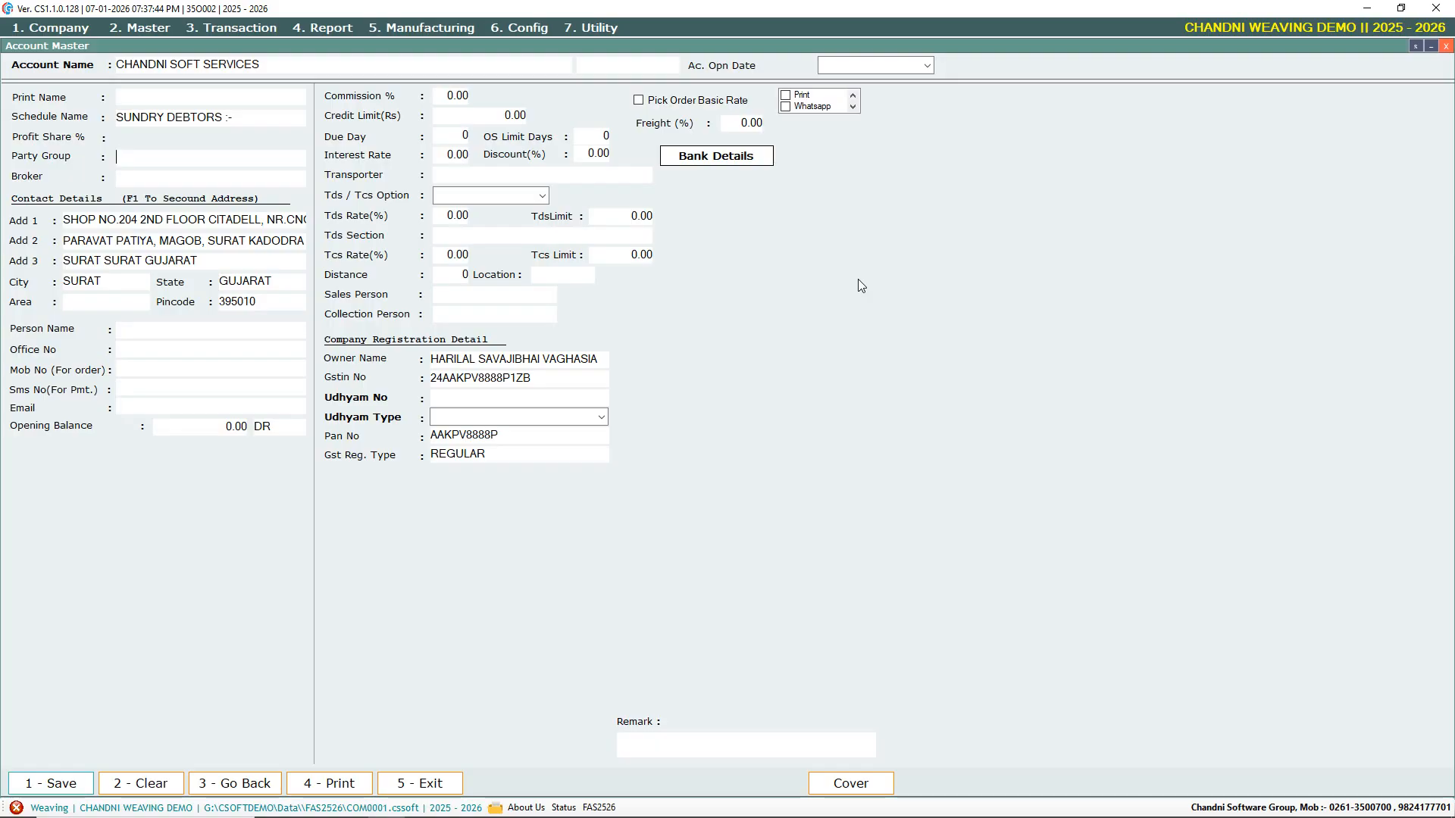
{"action": "type", "text": "CHANDNI"}
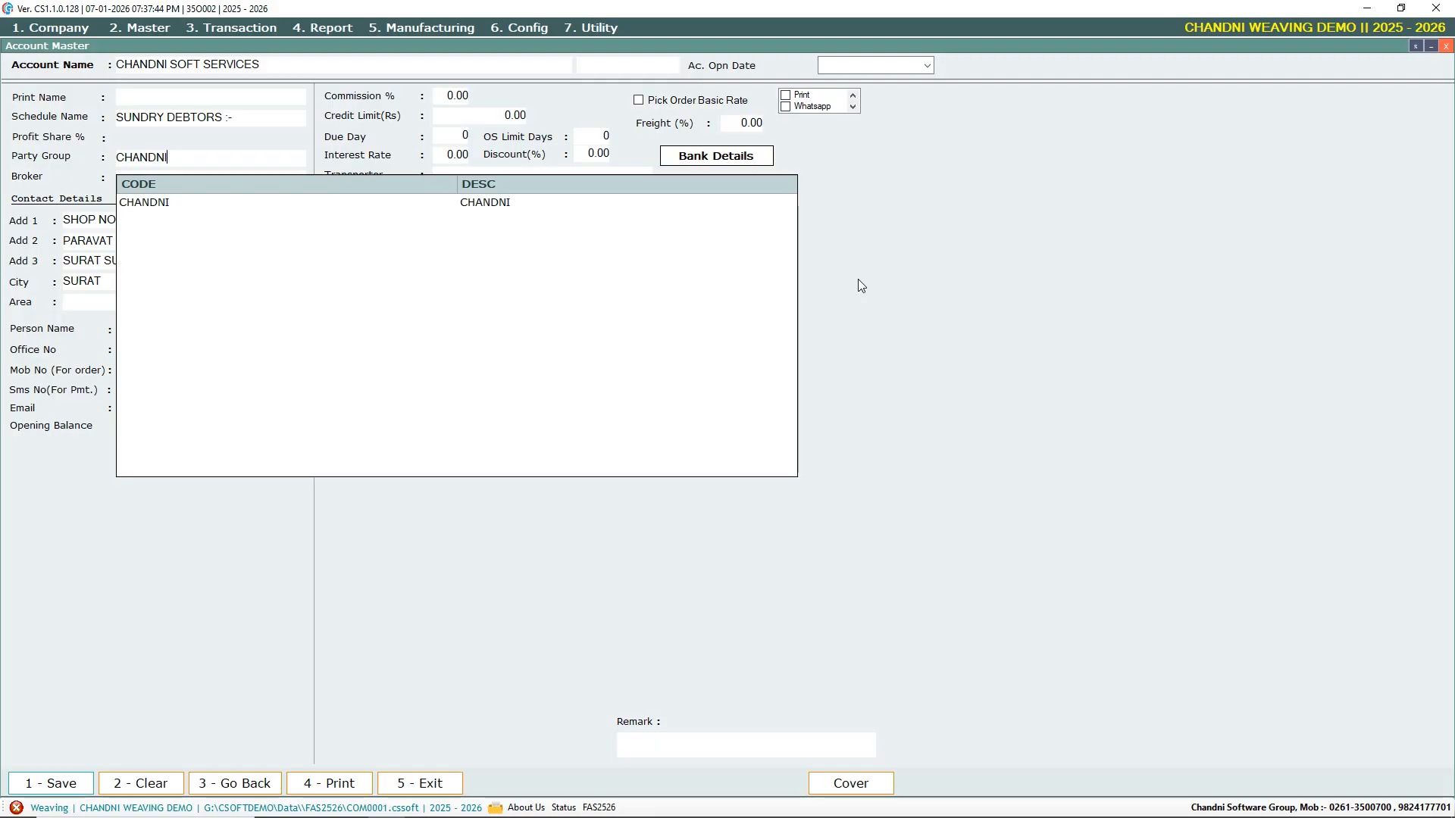
{"action": "key", "text": "Down"}
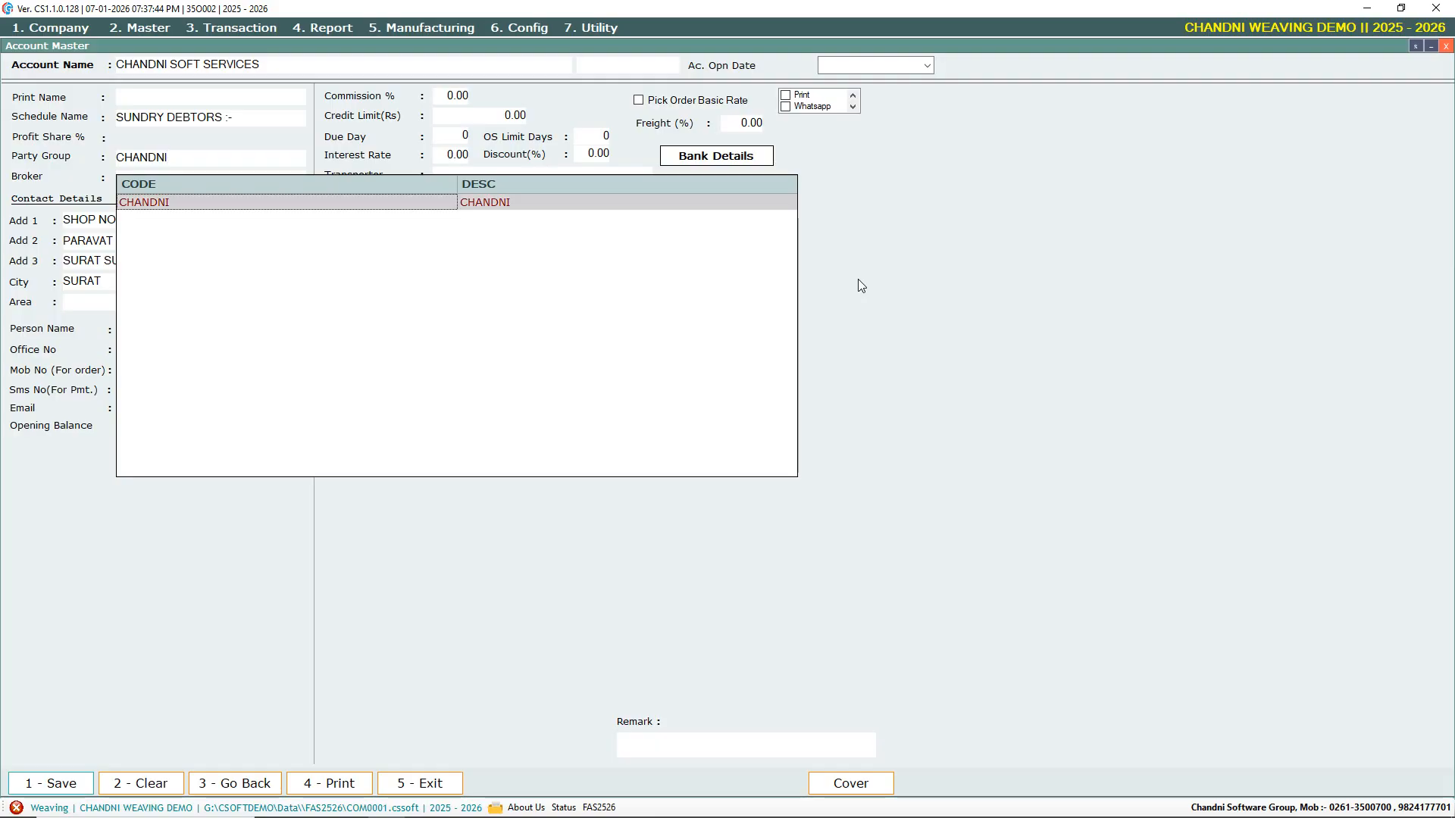
{"action": "key", "text": "Return"}
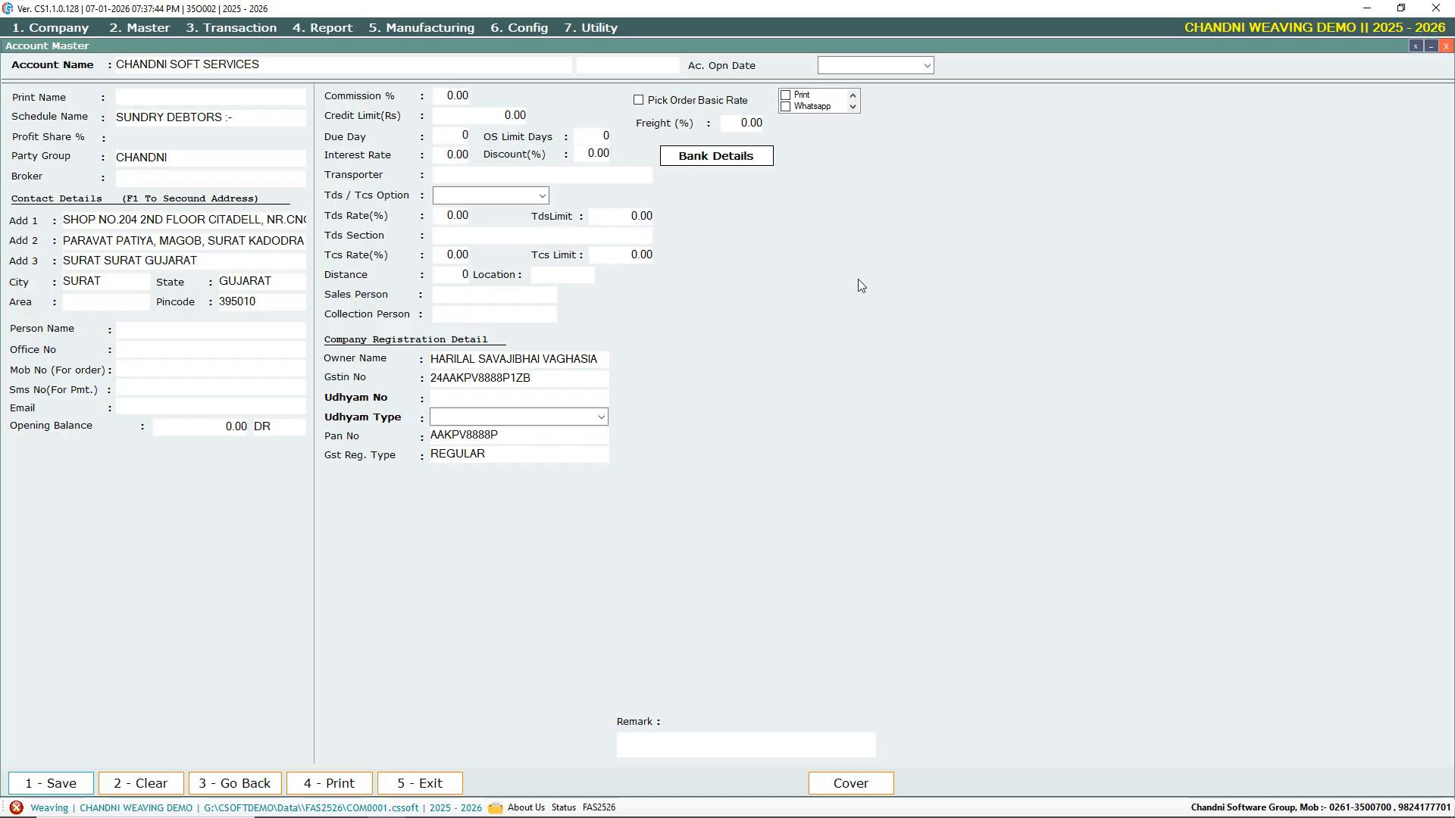
{"action": "key", "text": "Return"}
{"action": "type", "text": "RAJUBHAI"}
Create the entered broker as a new broker record and save it
{"action": "key", "text": "Return"}
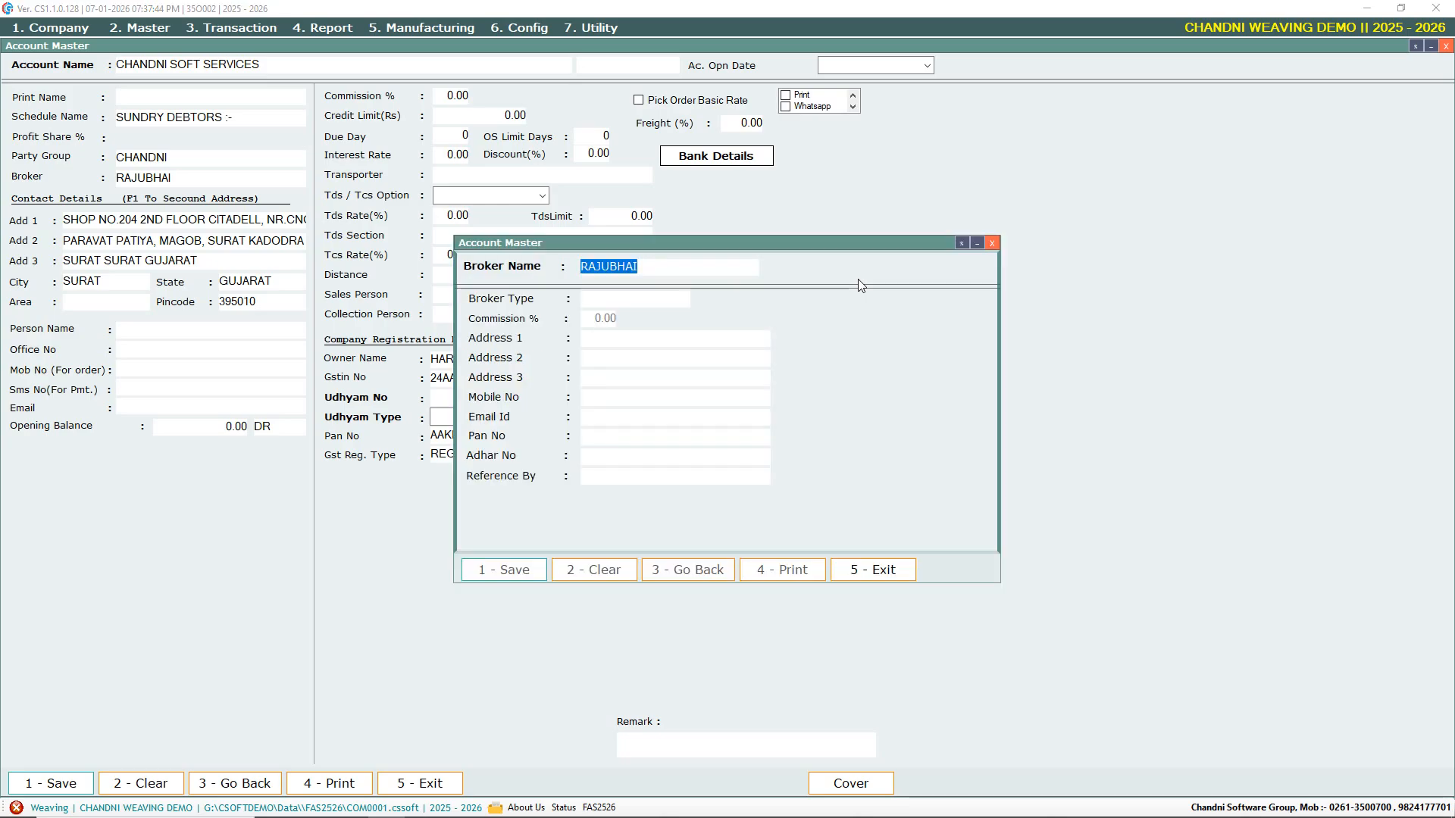
{"action": "key", "text": "Return"}
{"action": "key", "text": "Return"}
{"action": "key", "text": "Return"}
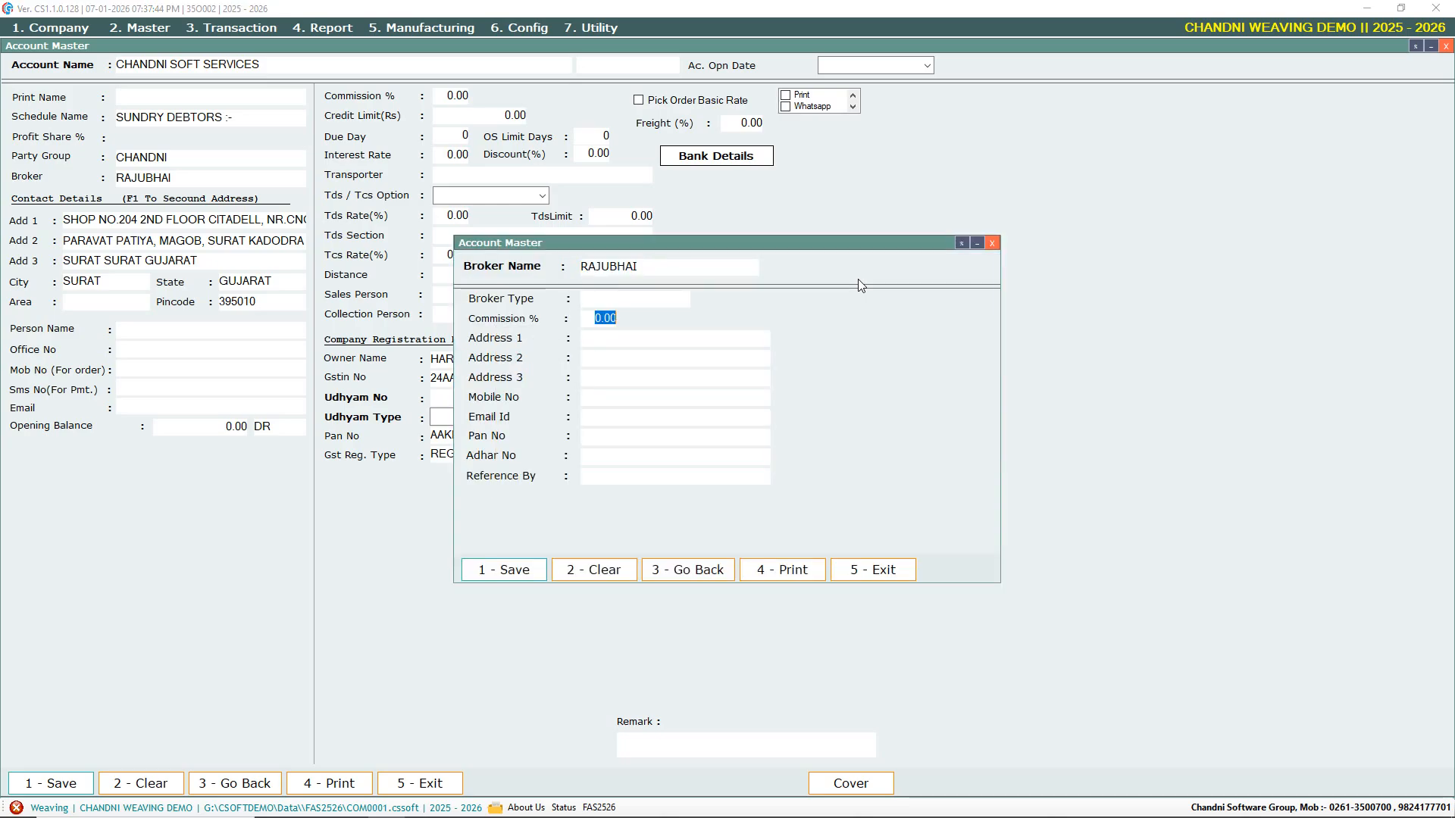
{"action": "key", "text": "Return"}
{"action": "key", "text": "Return"}
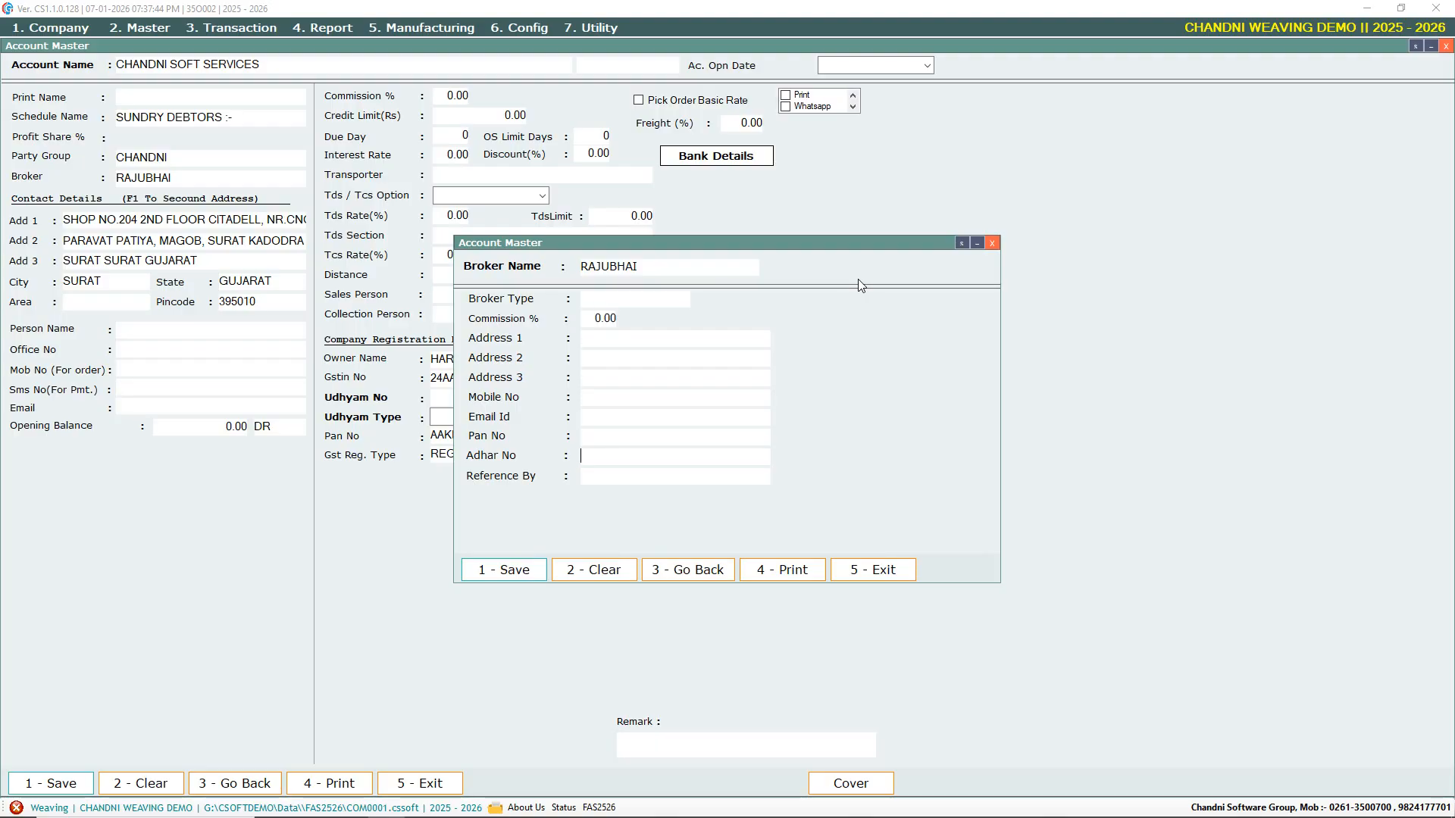
{"action": "key", "text": "Return"}
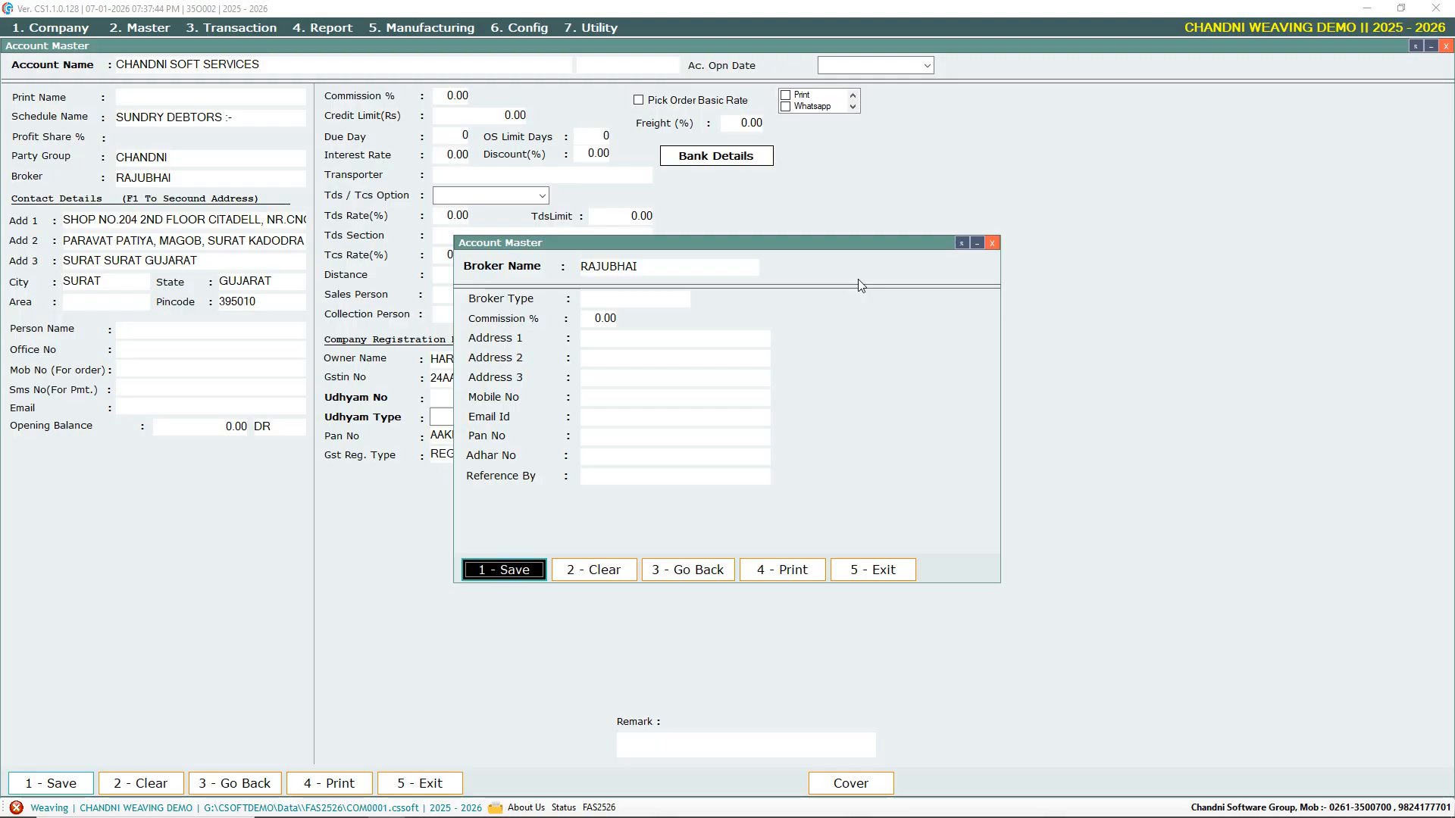
{"action": "key", "text": "Return"}
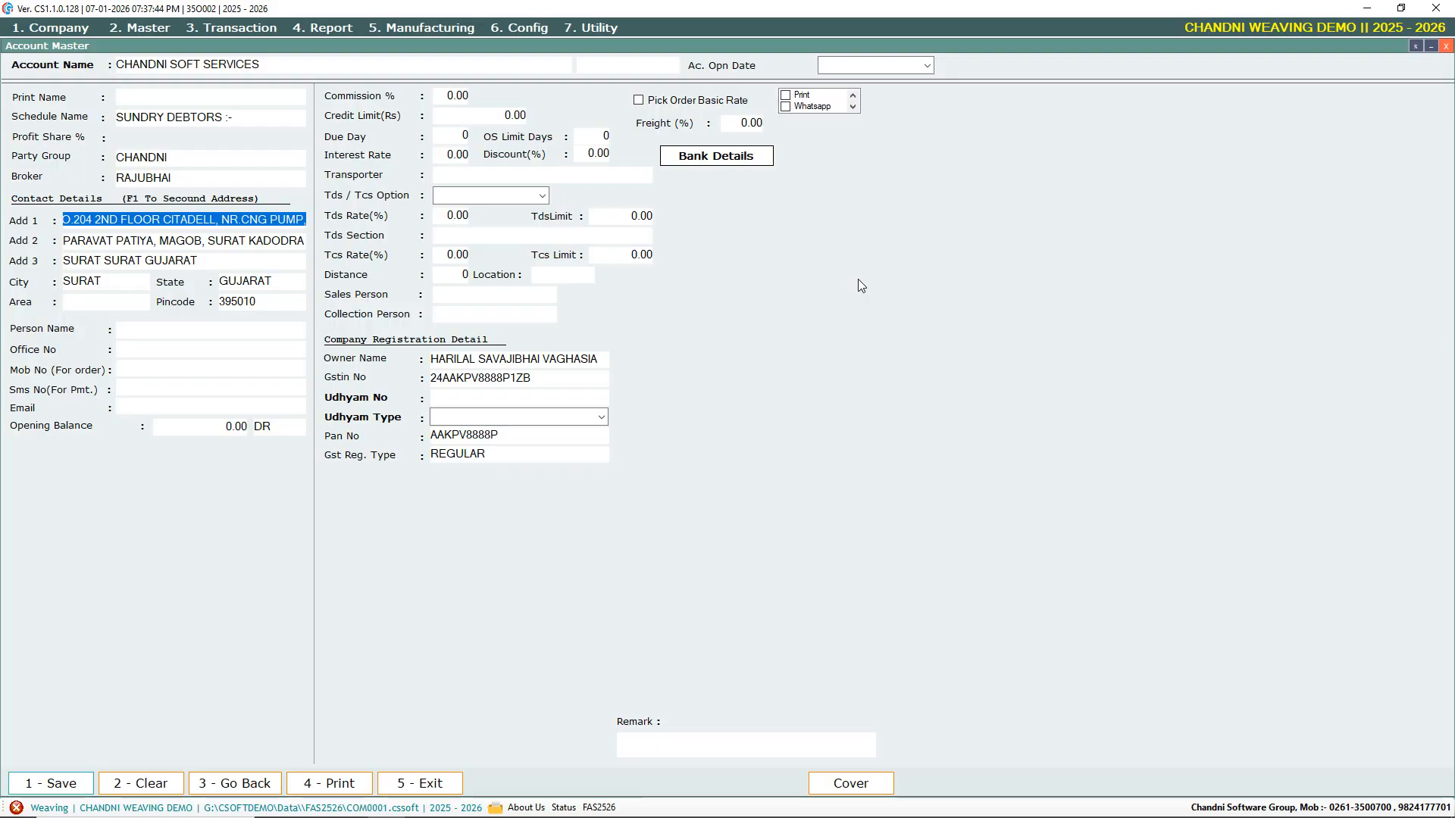
Fill in the contact person's name, SMS number and e-mail address
{"action": "key", "text": "Return"}
{"action": "key", "text": "Return"}
{"action": "key", "text": "Return"}
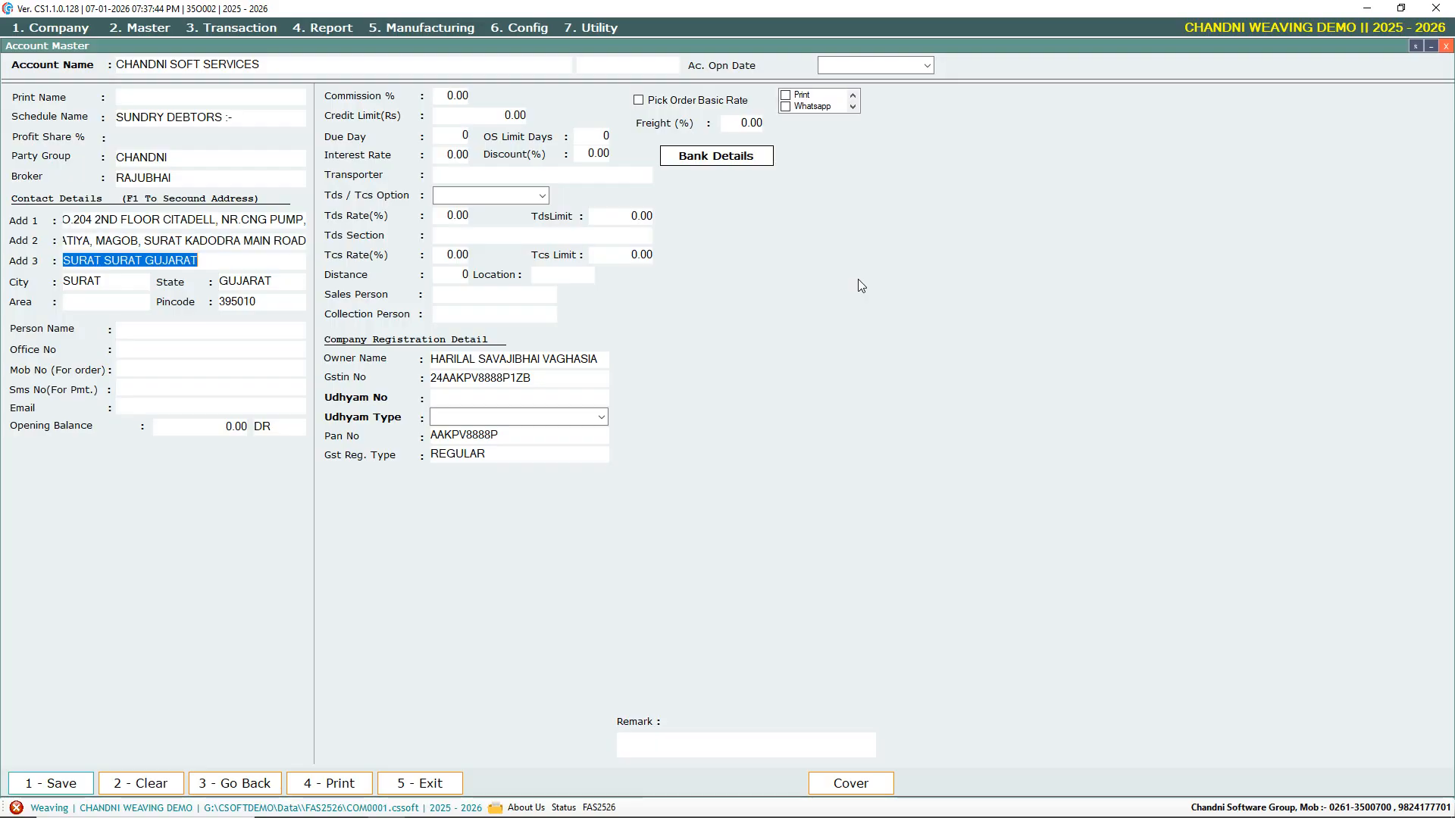
{"action": "key", "text": "Return"}
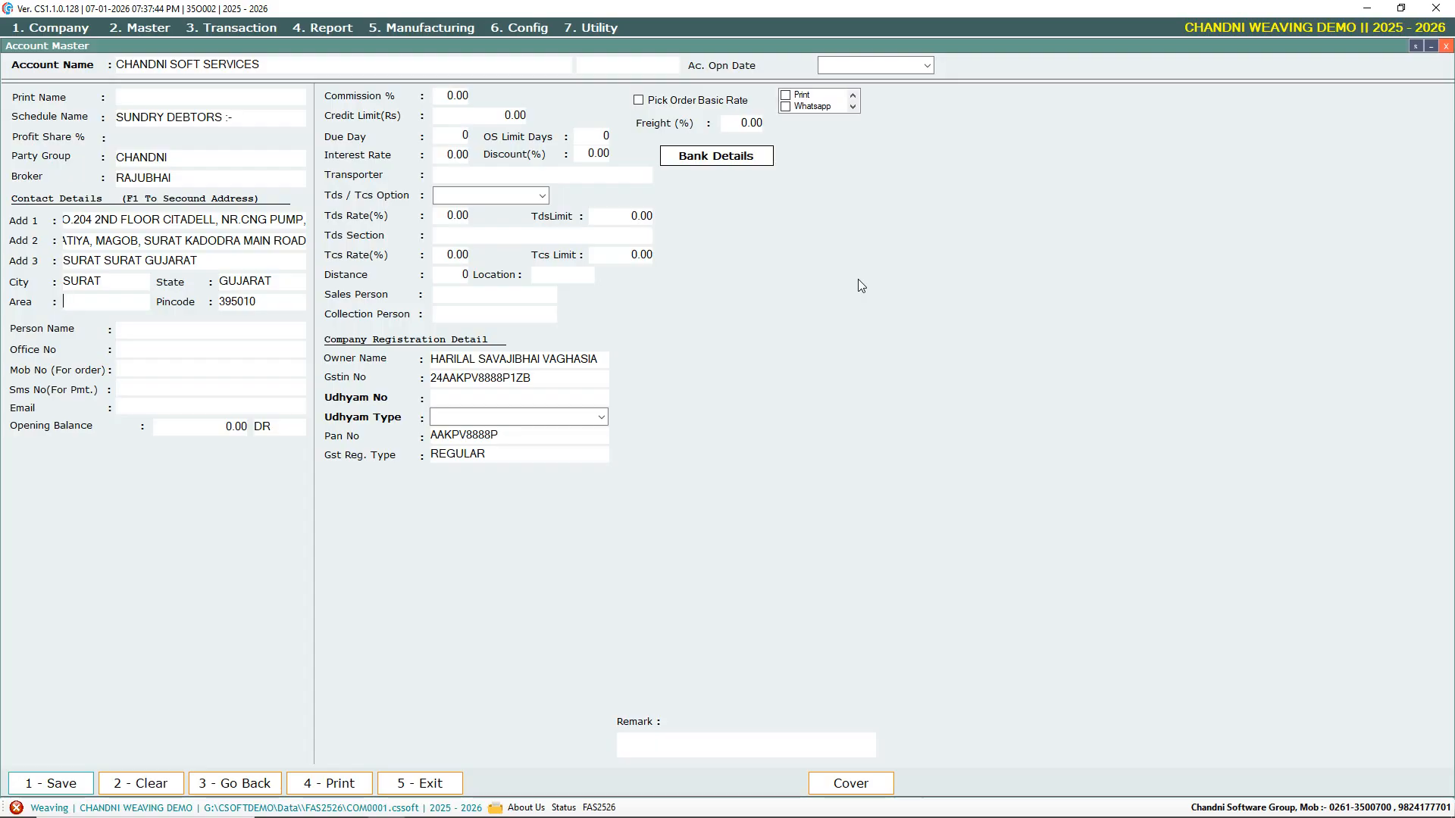
{"action": "key", "text": "Return"}
{"action": "key", "text": "Return"}
{"action": "key", "text": "Return"}
{"action": "type", "text": "RAMESHBHAI"}
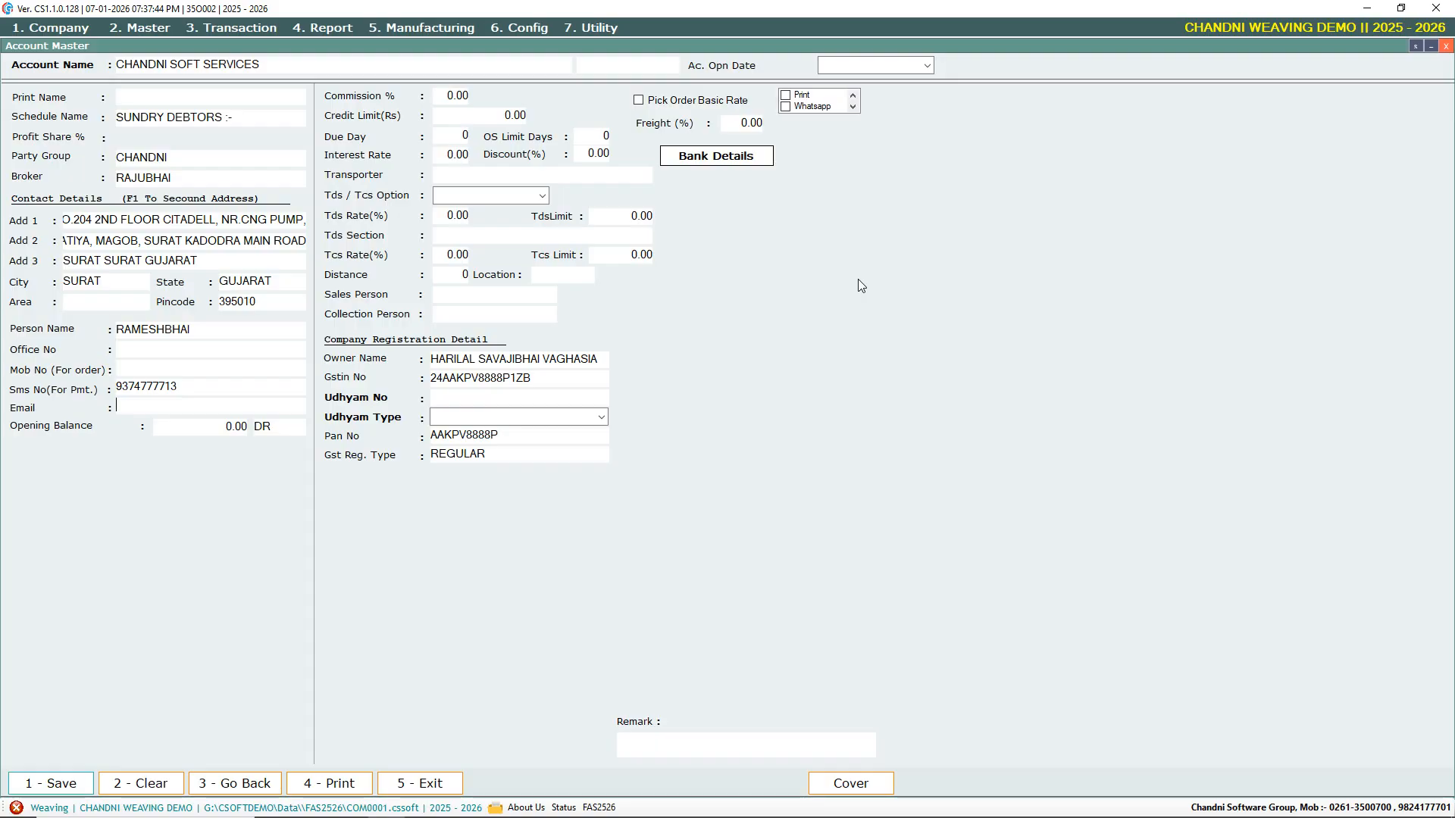
Enter an opening balance of 5000.00 on the debit (Dr) side
{"action": "key", "text": "Return"}
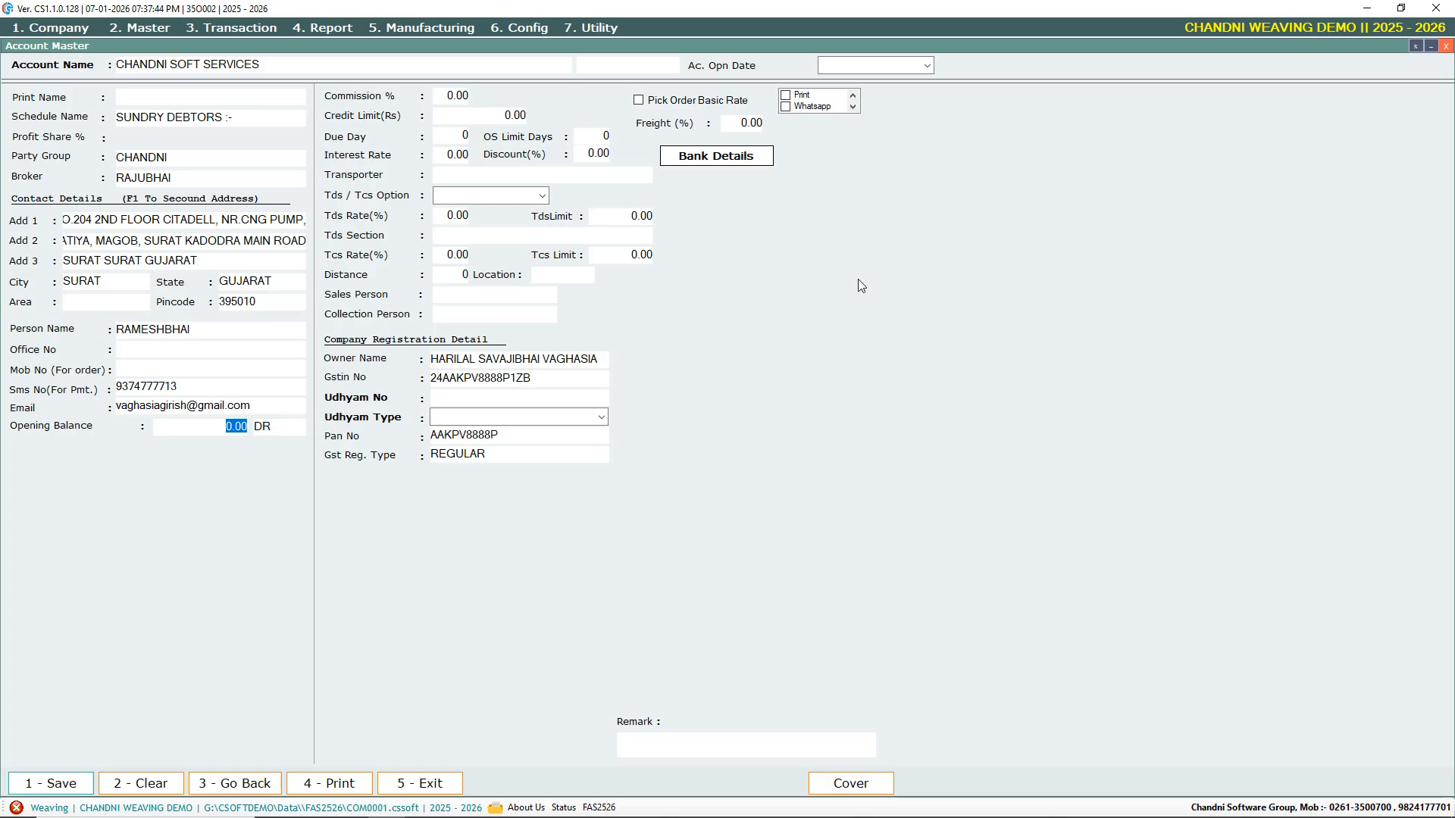
{"action": "type", "text": "5000"}
{"action": "key", "text": "Return"}
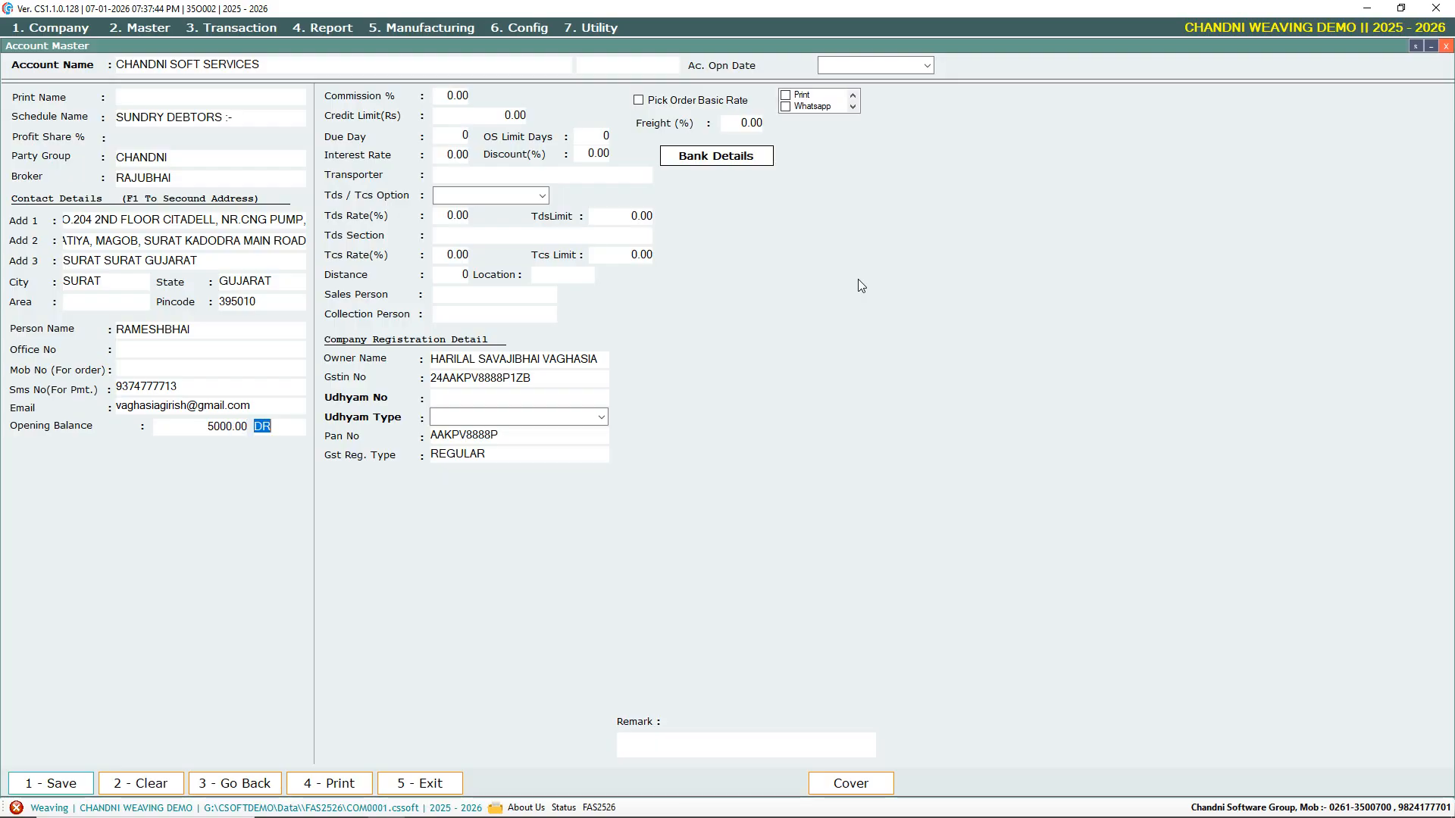
{"action": "key", "text": "BackSpace"}
{"action": "key", "text": "Return"}
{"action": "key", "text": "Down"}
{"action": "key", "text": "Return"}
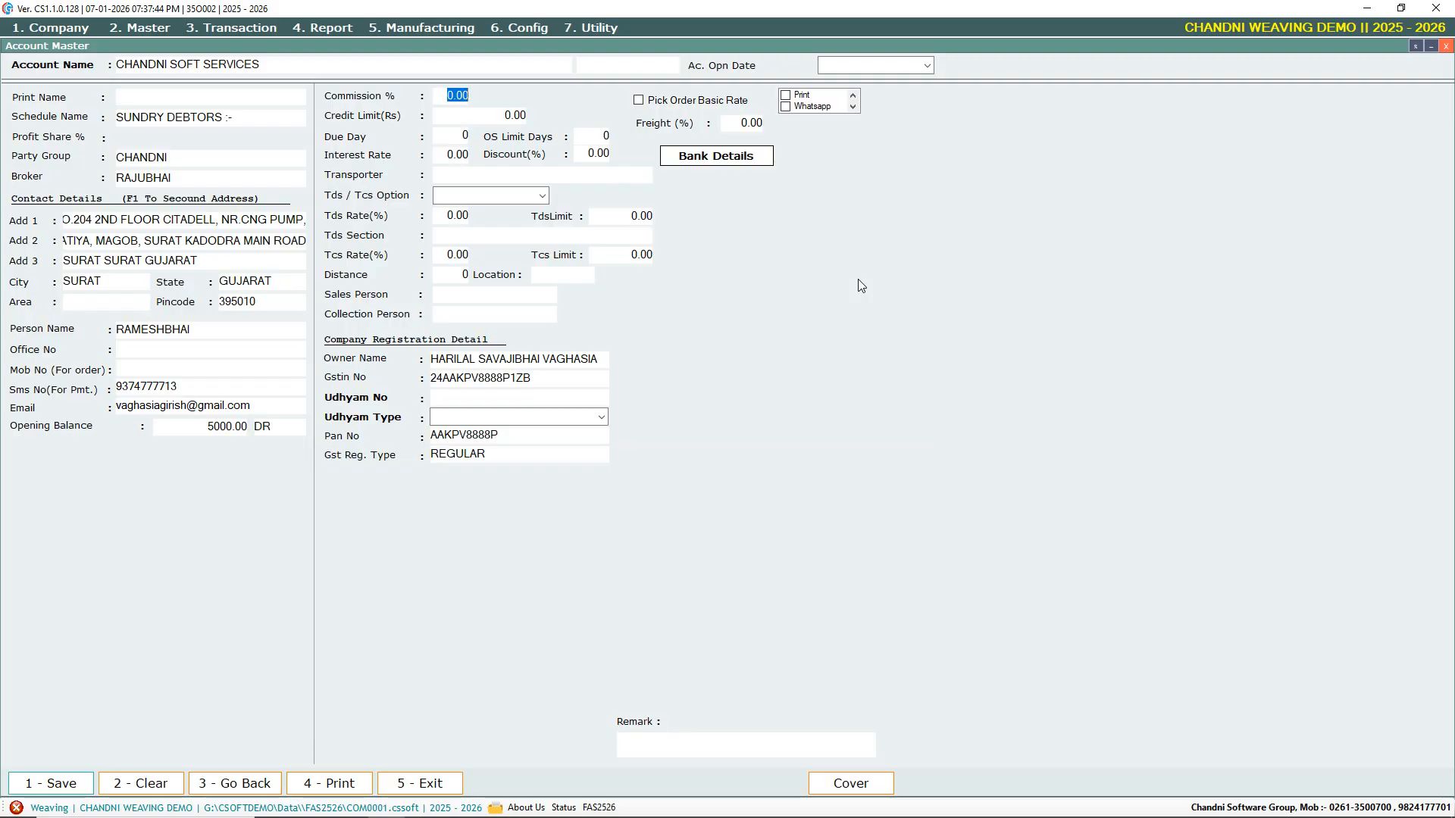
Enter 200000.00 as the credit limit and 30 as the due day
{"action": "key", "text": "Return"}
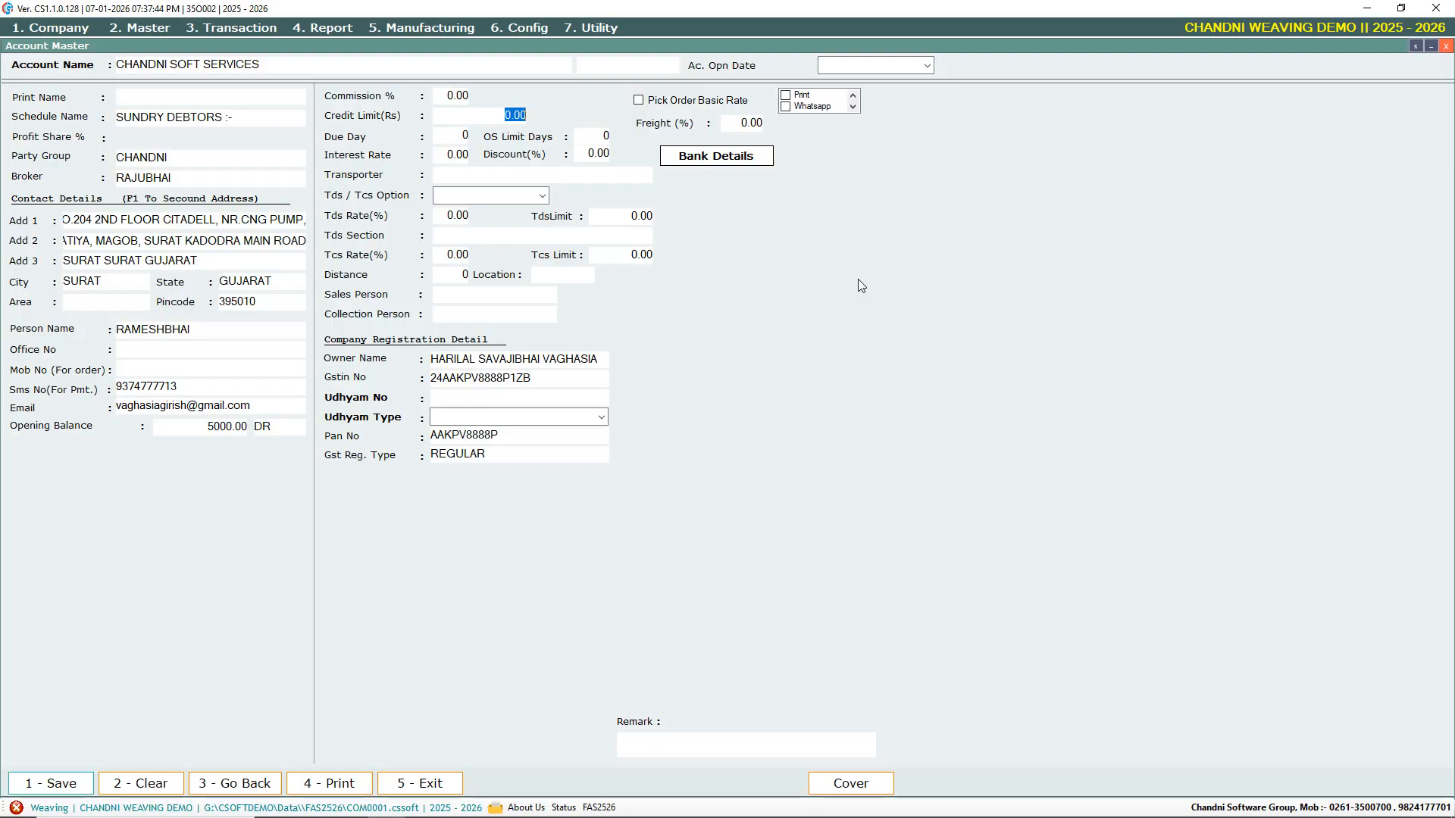
{"action": "type", "text": "00000"}
{"action": "key", "text": "Return"}
{"action": "type", "text": "30"}
{"action": "key", "text": "Return"}
Enter OS limit days 31, interest rate 18.00, discount 1.00%, and transporter KRISHNA TRANSPORT
{"action": "type", "text": "31"}
{"action": "key", "text": "Return"}
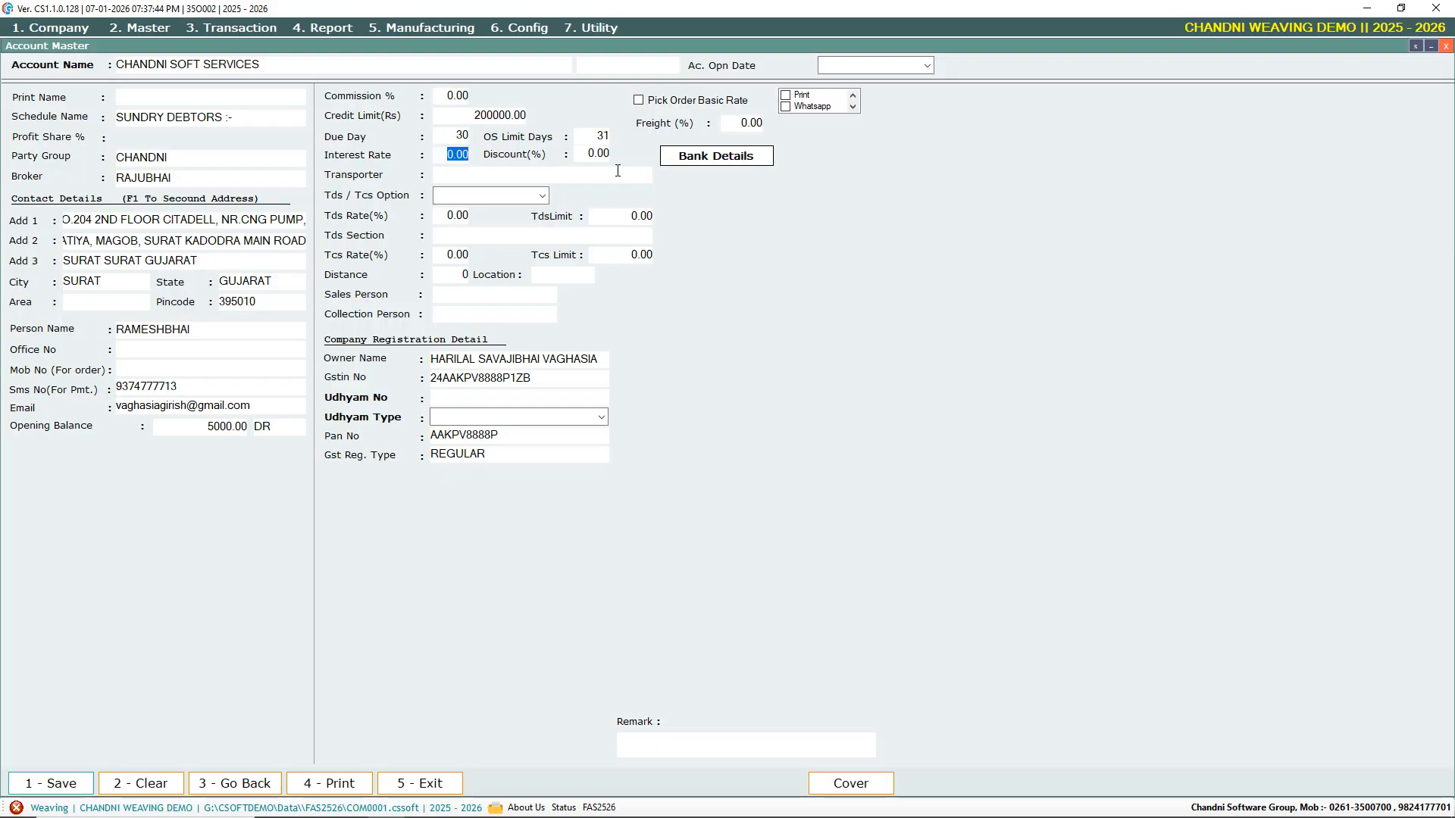
{"action": "type", "text": "18"}
{"action": "key", "text": "Return"}
{"action": "type", "text": "1"}
{"action": "key", "text": "Return"}
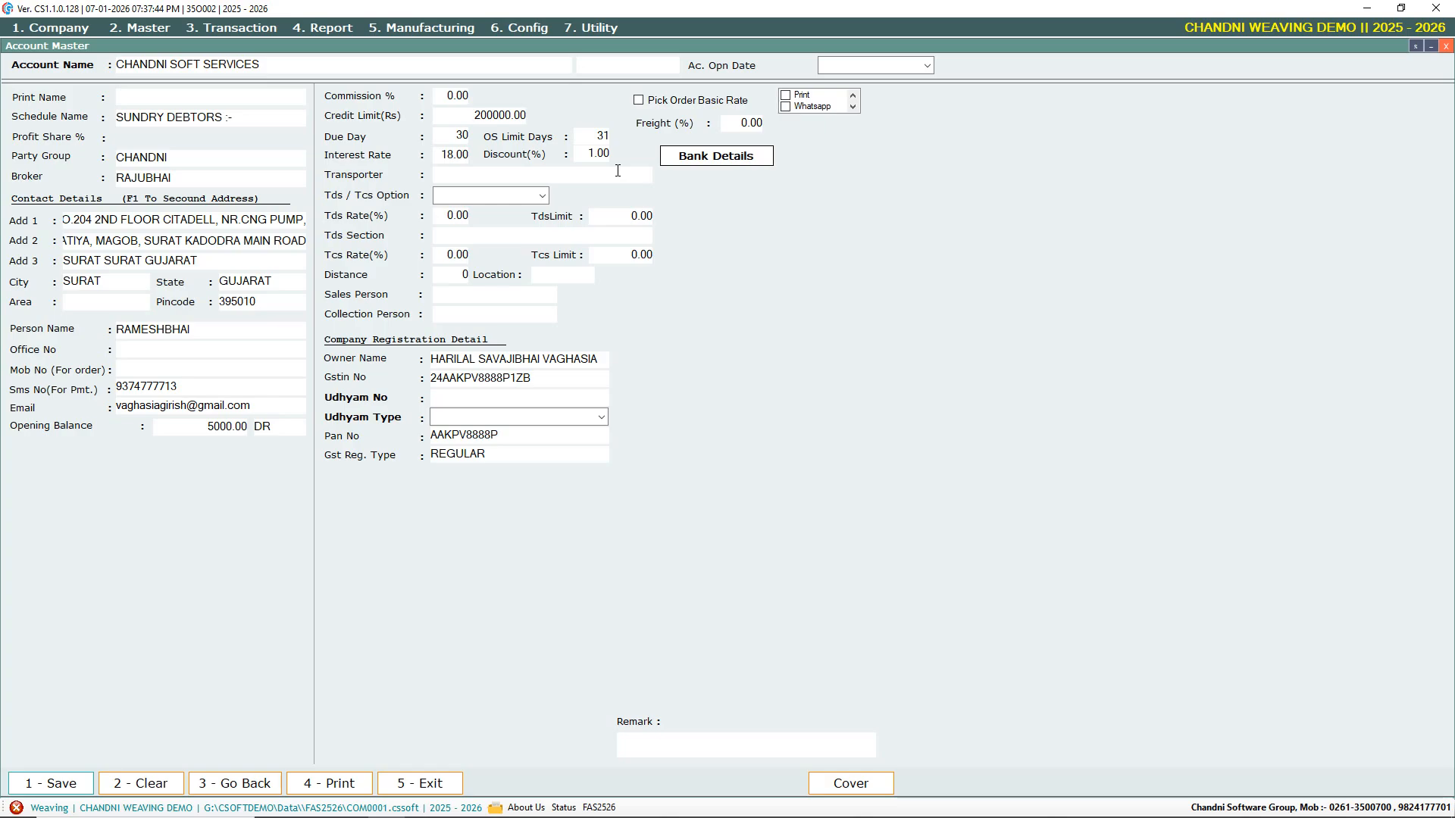
{"action": "type", "text": "KRISHNA TRANSPORT"}
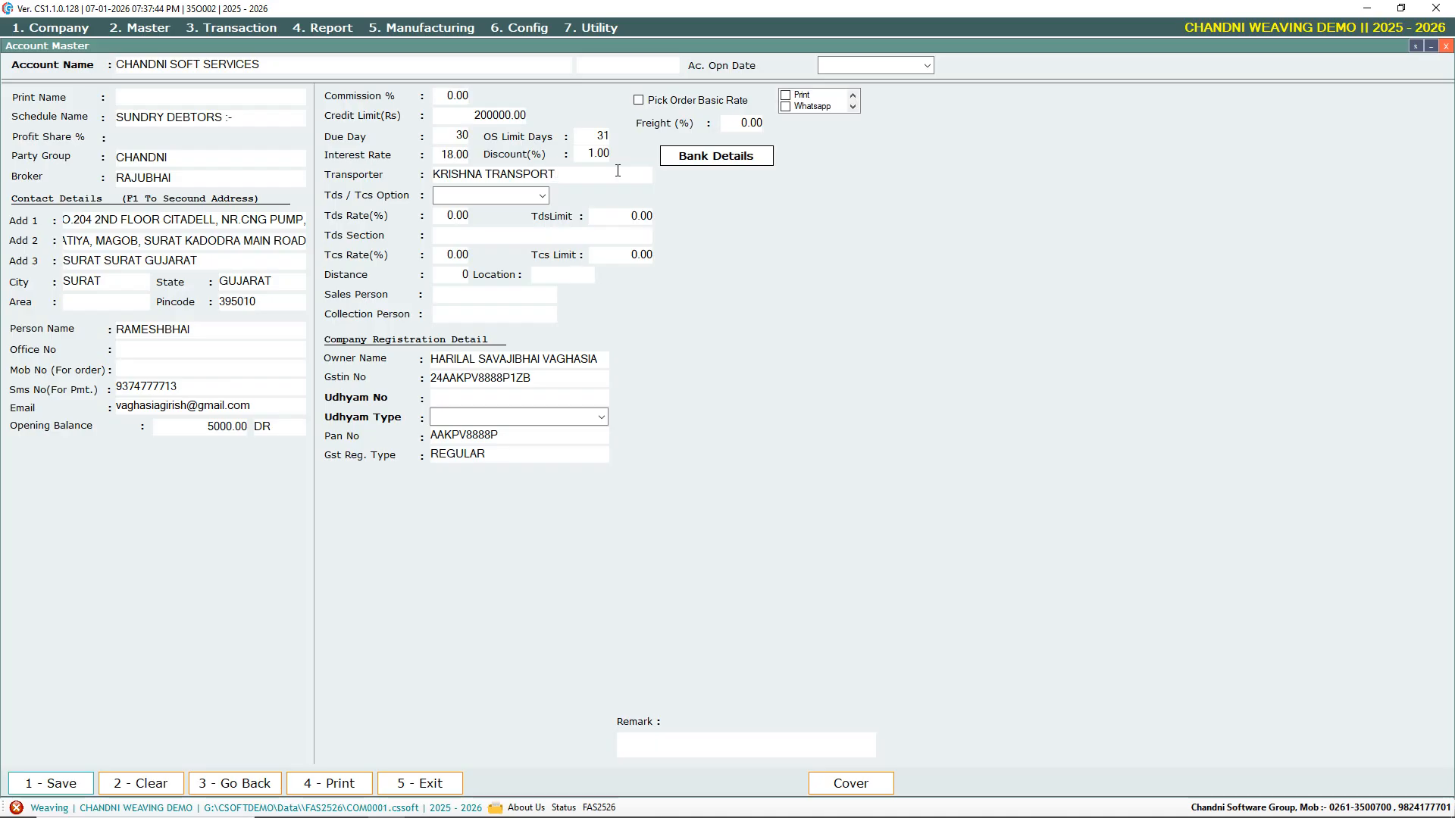
Create KRISHNA TRANSPORT as a new Transport Master record and save it
{"action": "key", "text": "Return"}
{"action": "key", "text": "Return"}
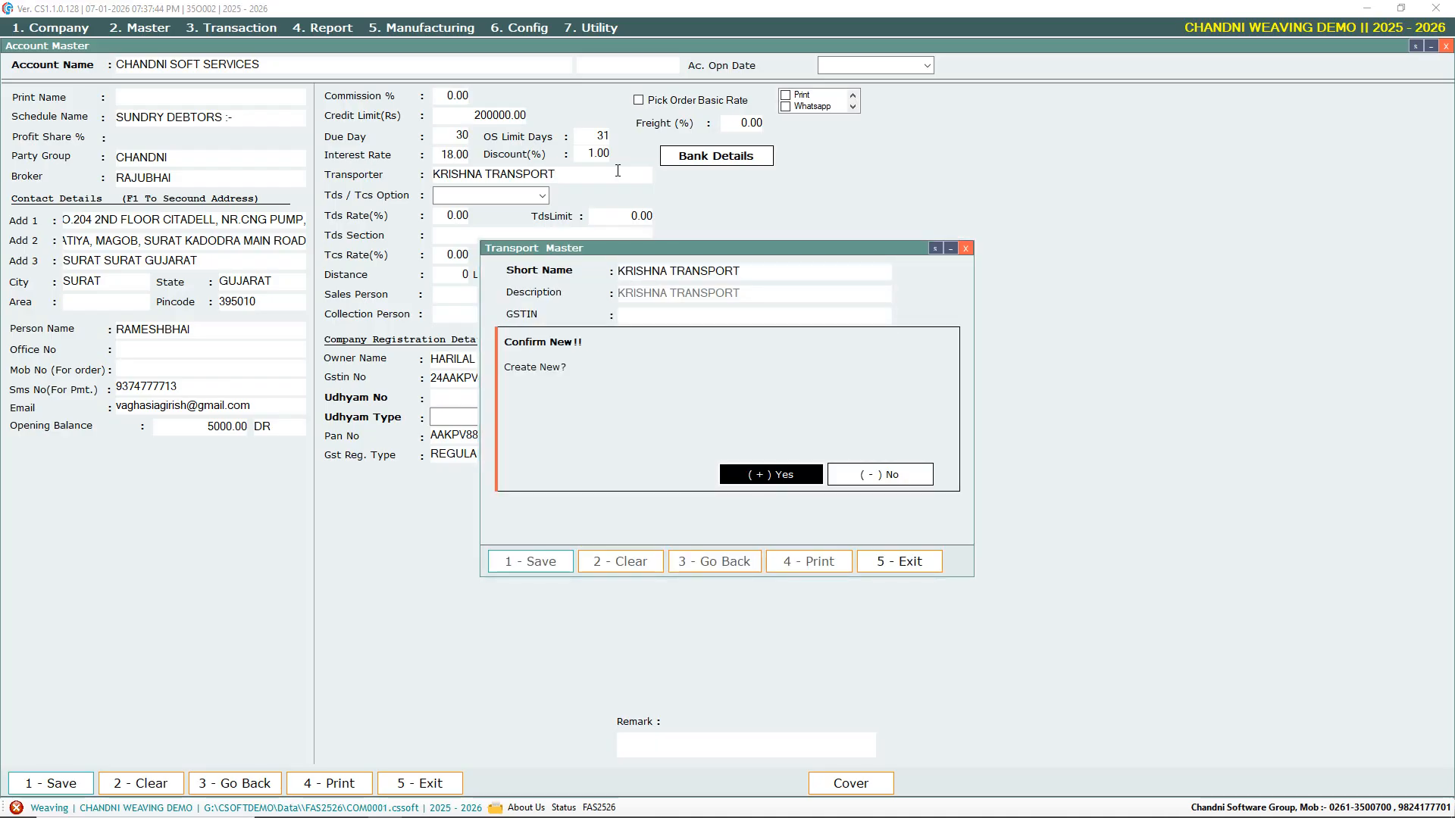
{"action": "key", "text": "Return"}
{"action": "key", "text": "Return"}
{"action": "key", "text": "Return"}
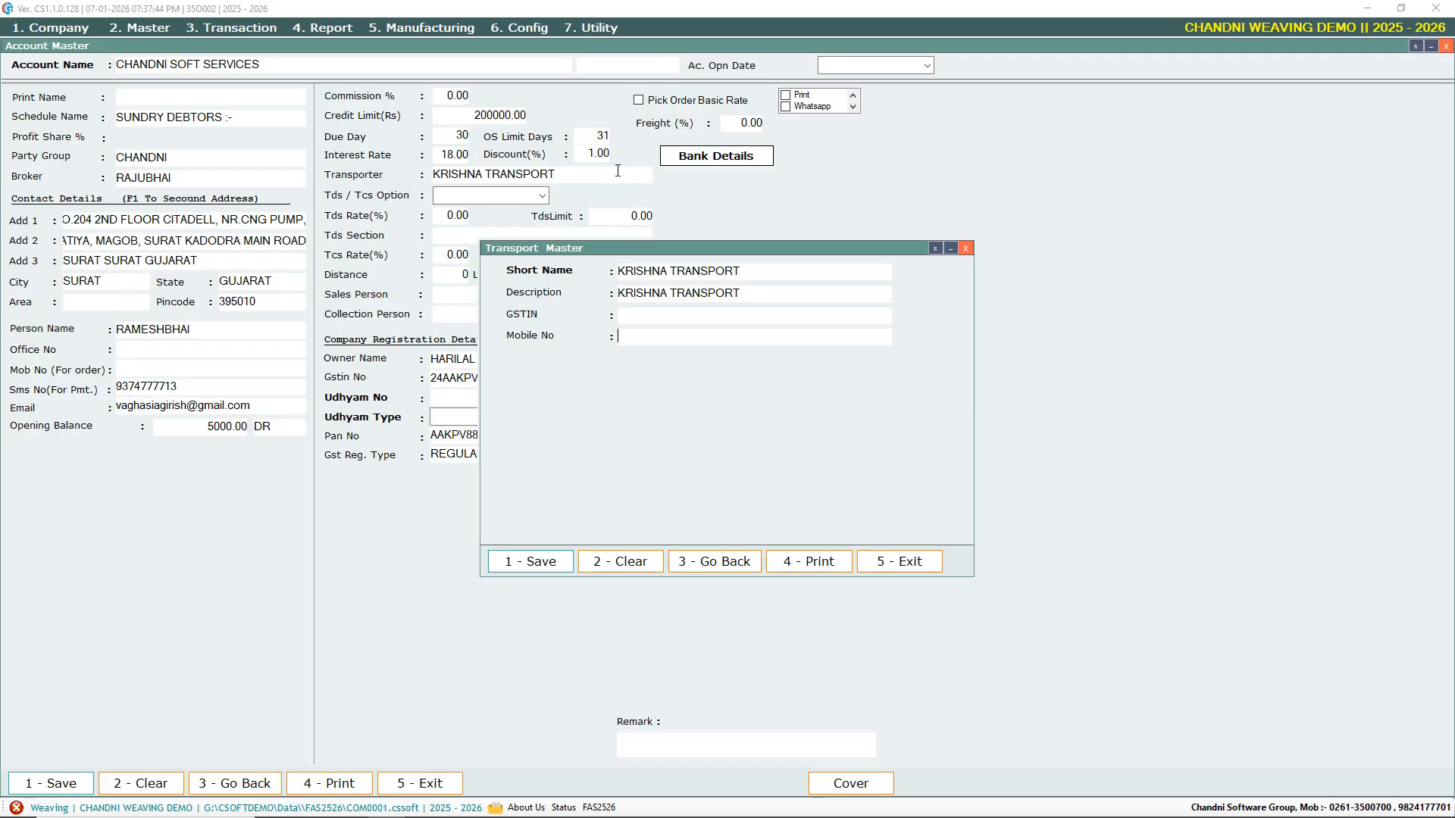
{"action": "key", "text": "Return"}
{"action": "key", "text": "Return"}
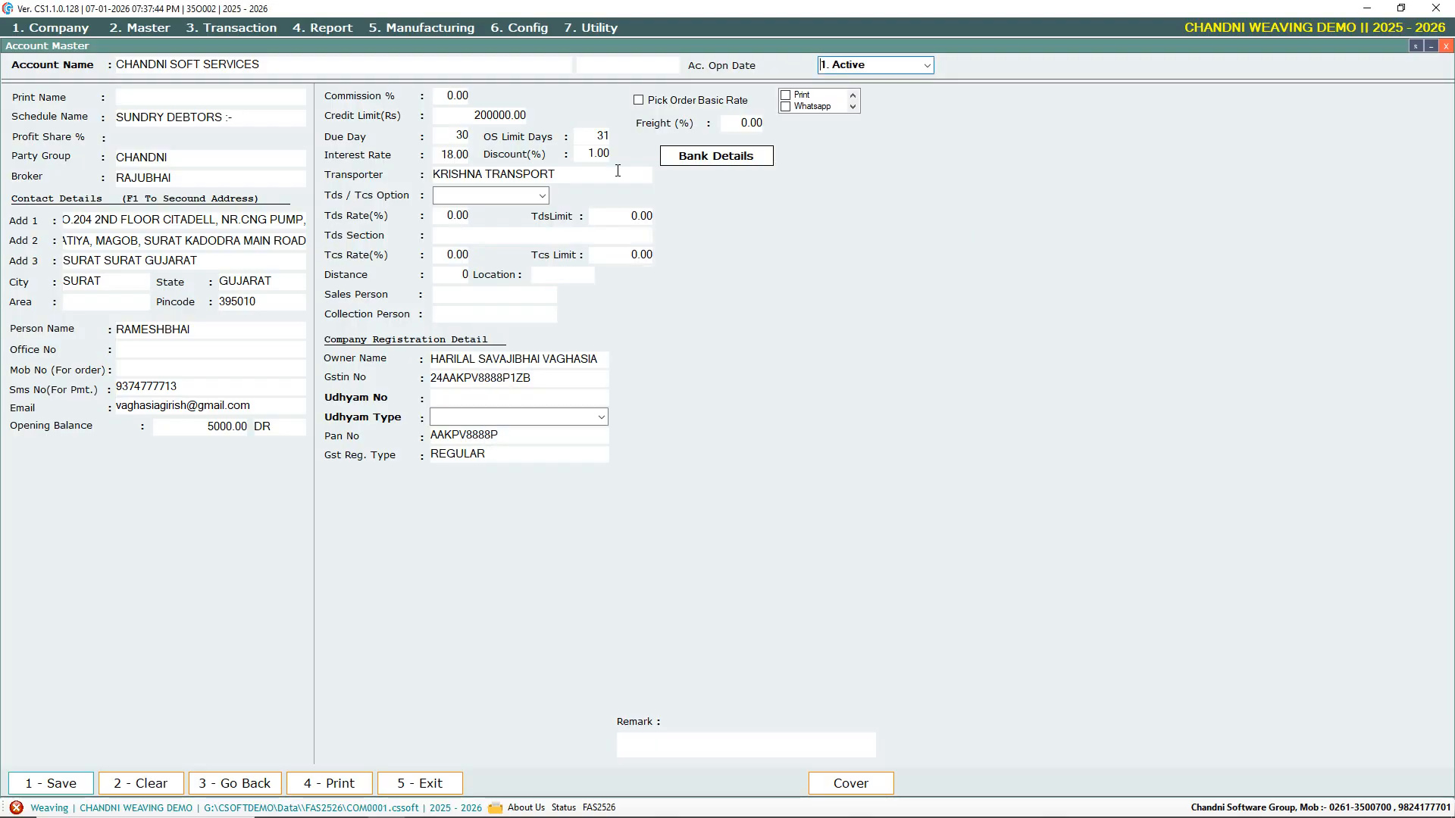
Set the Tds / Tcs Option to 1. Unknown
{"action": "key", "text": "Return"}
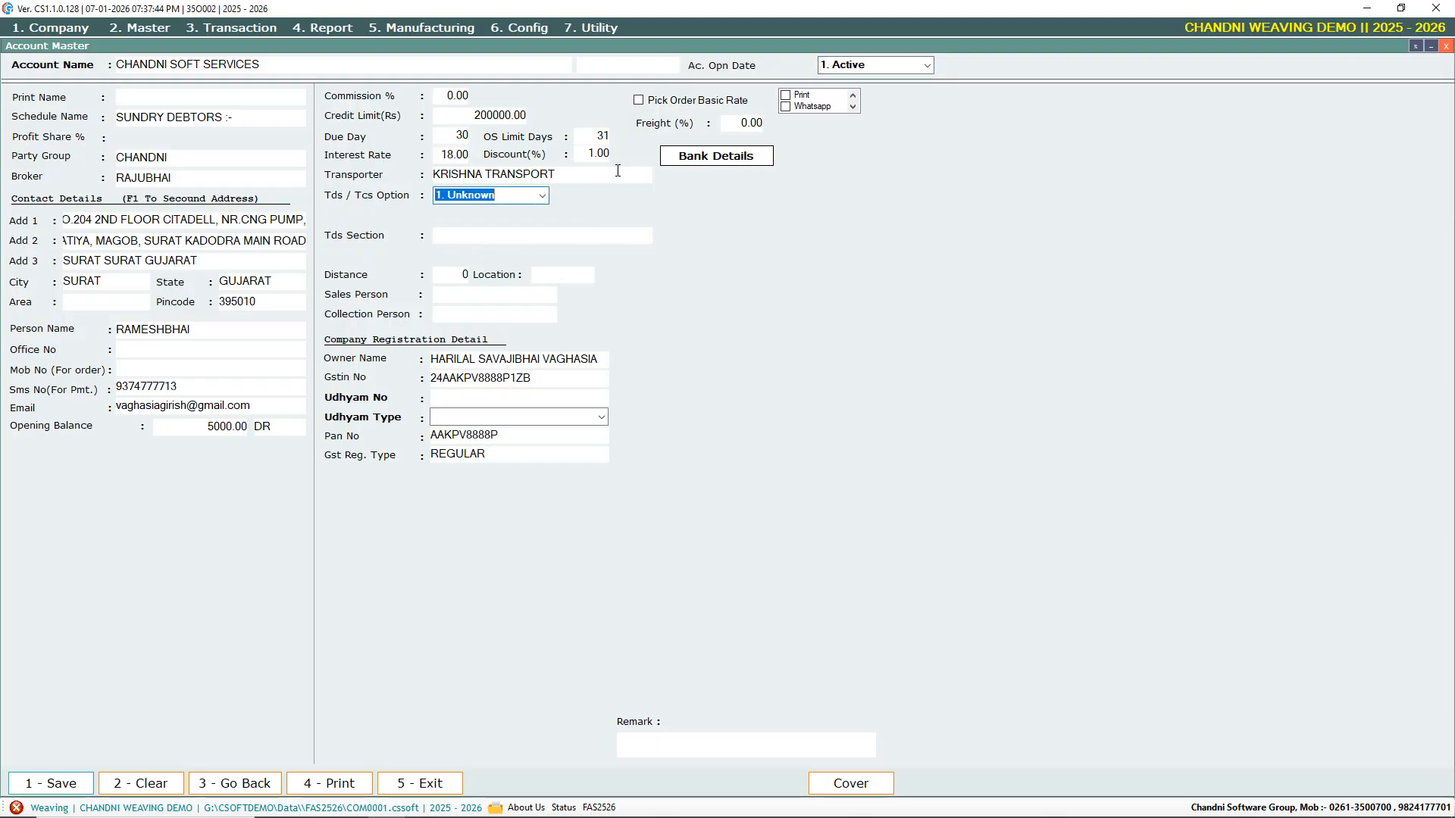
{"action": "key", "text": "alt+Down"}
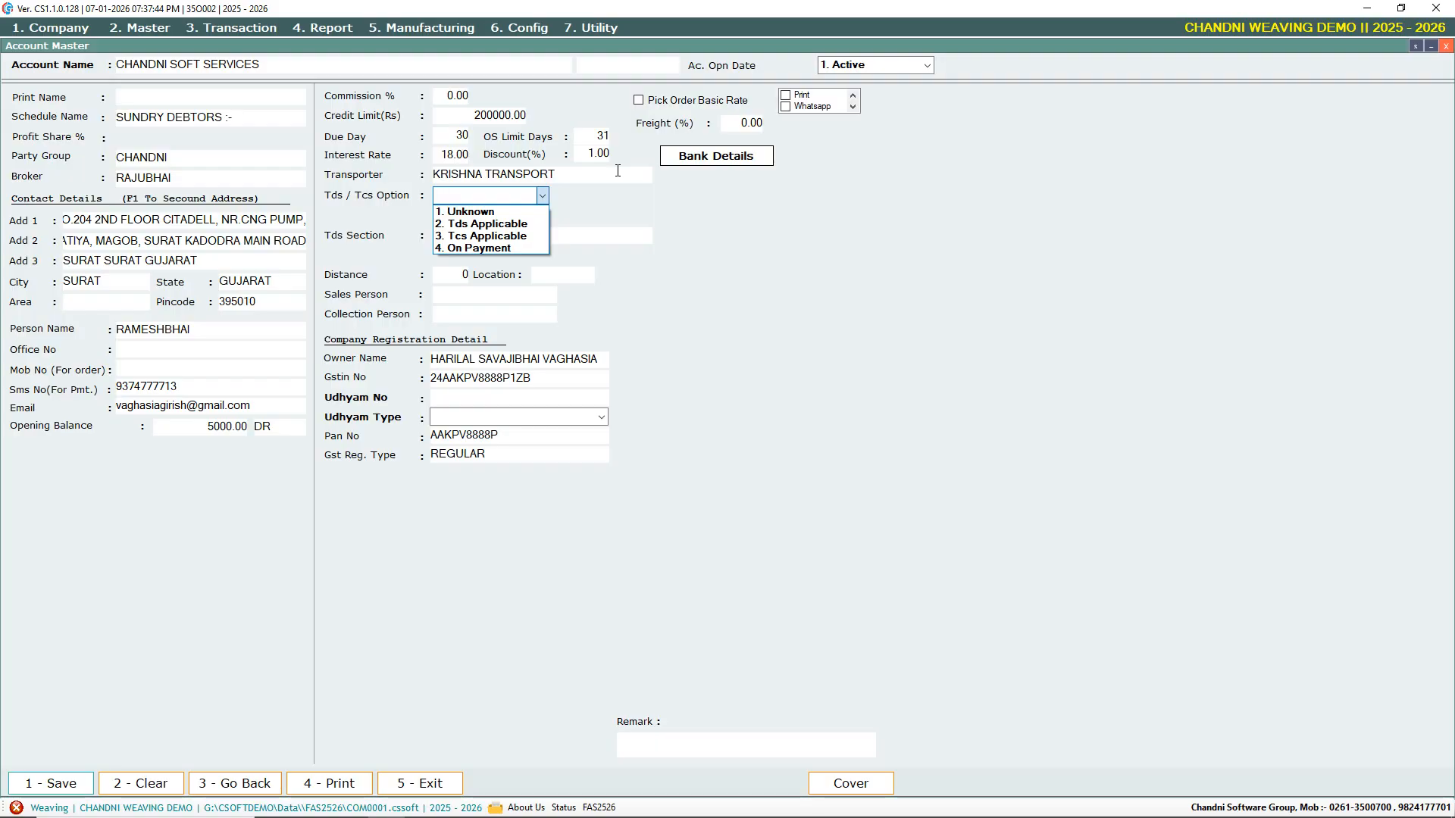
{"action": "key", "text": "Down"}
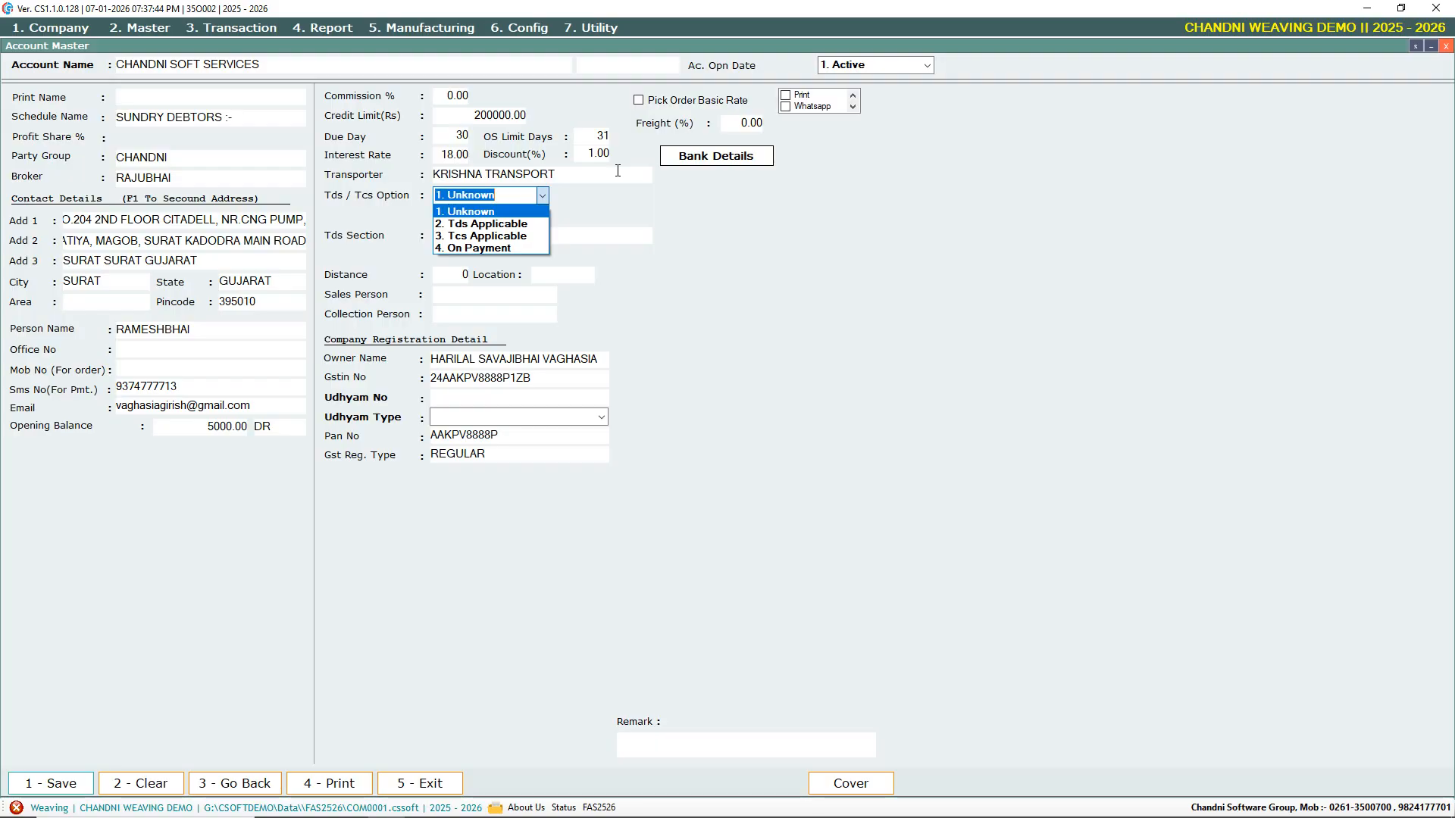
{"action": "key", "text": "Return"}
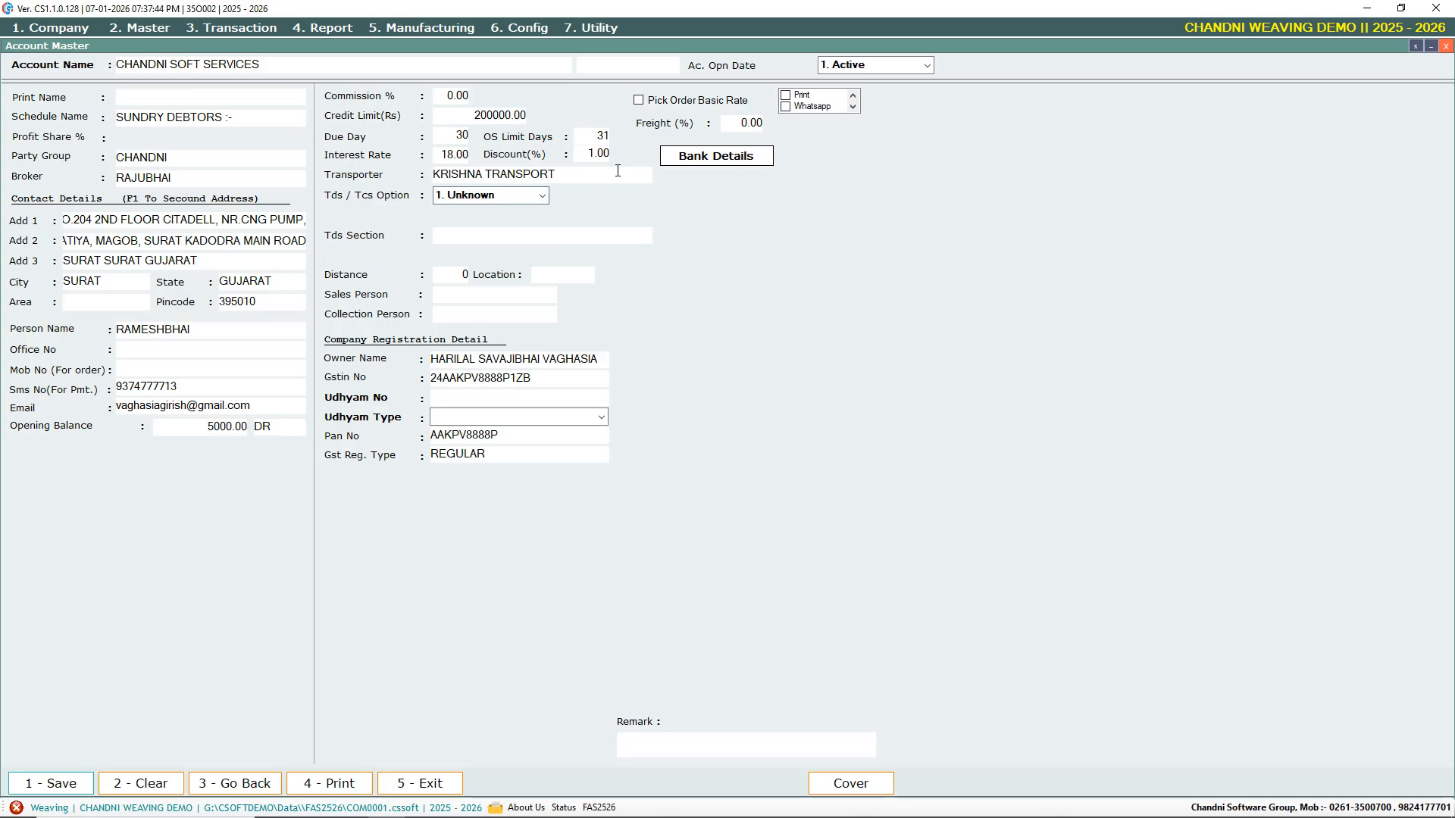
Choose TDS section 194LBA, income from units of a business trust
{"action": "key", "text": "Return"}
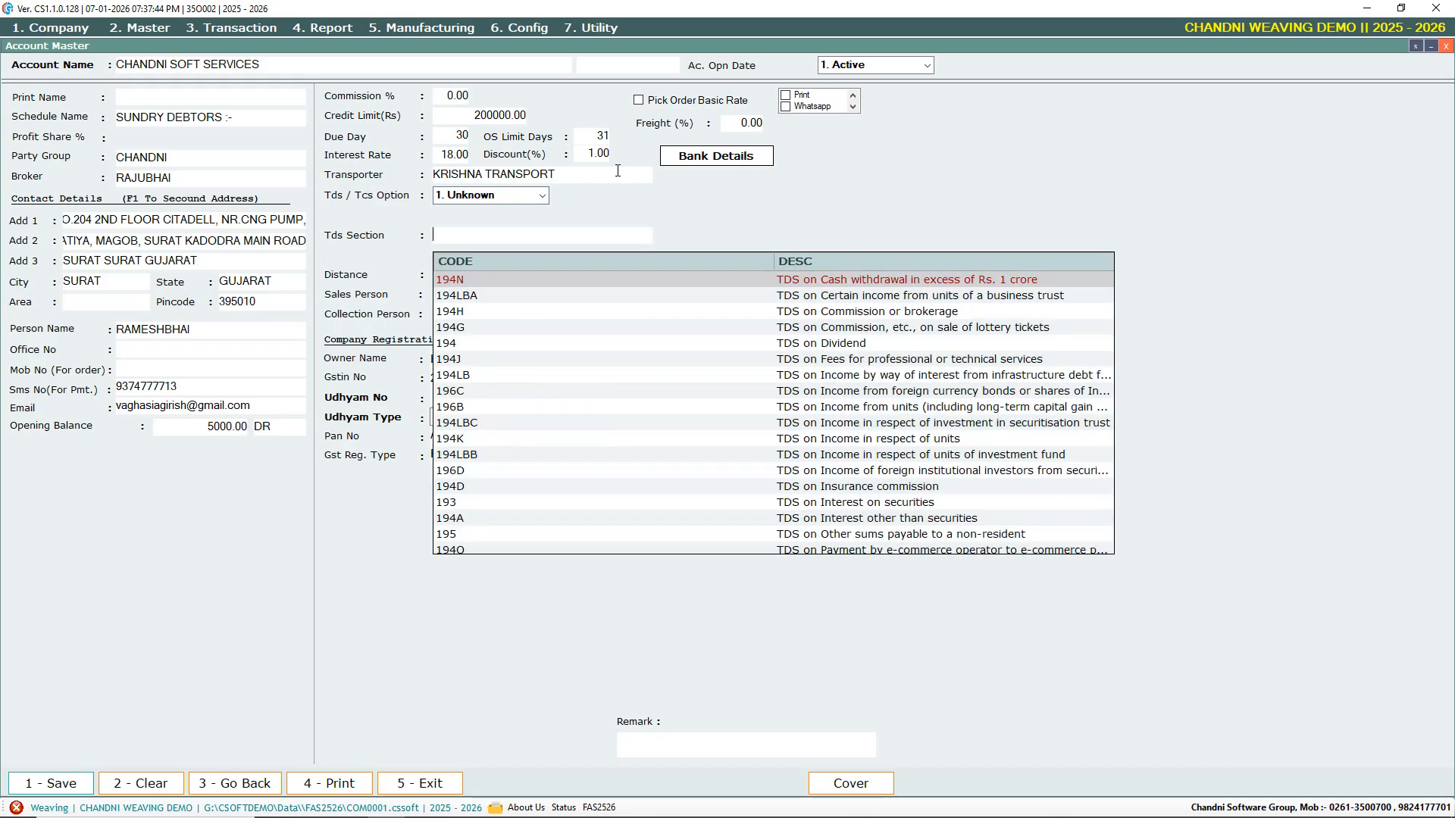
{"action": "type", "text": "194Q"}
{"action": "key", "text": "Return"}
{"action": "key", "text": "BackSpace"}
{"action": "key", "text": "BackSpace"}
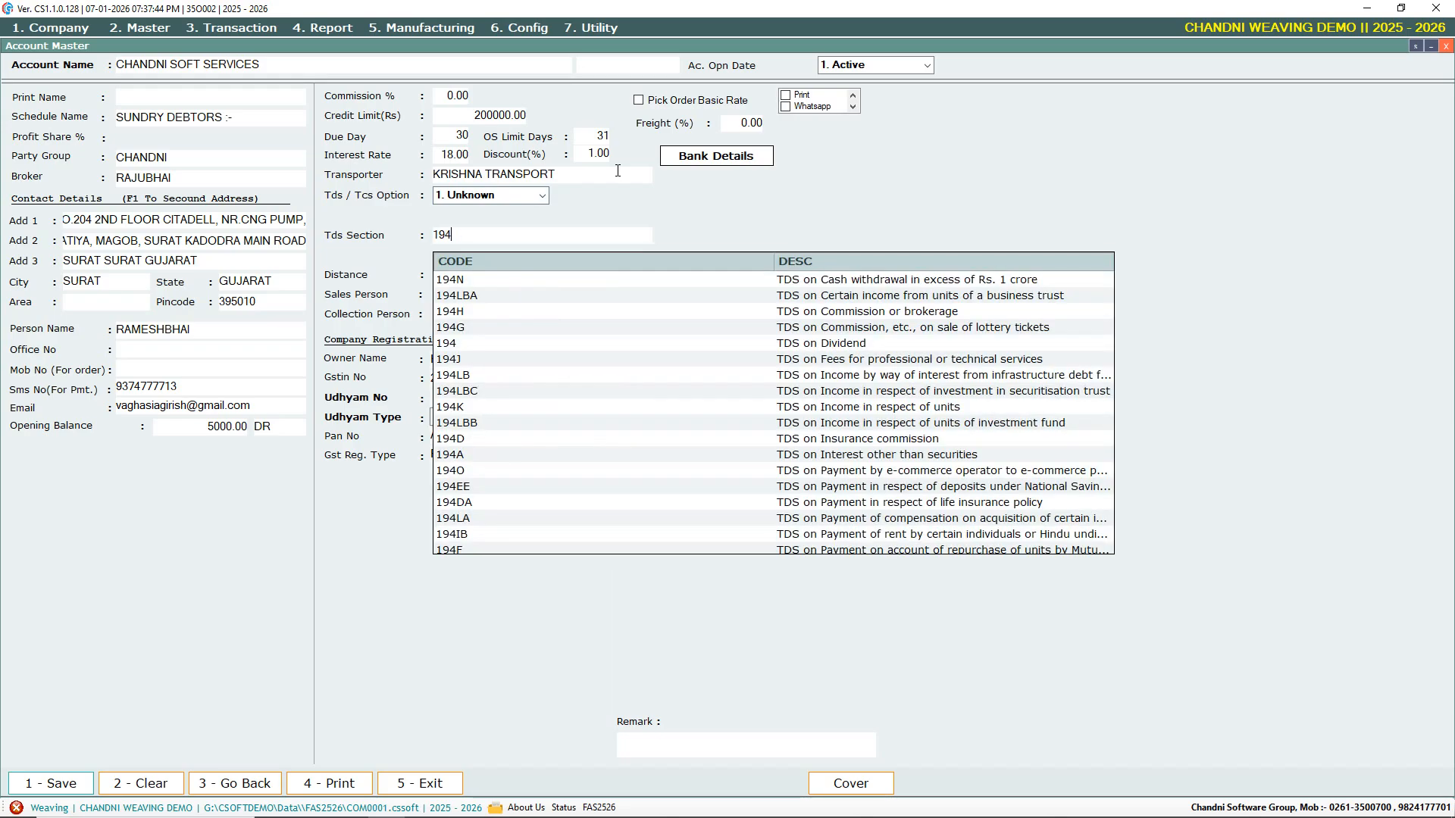
{"action": "key", "text": "Down"}
{"action": "key", "text": "Down"}
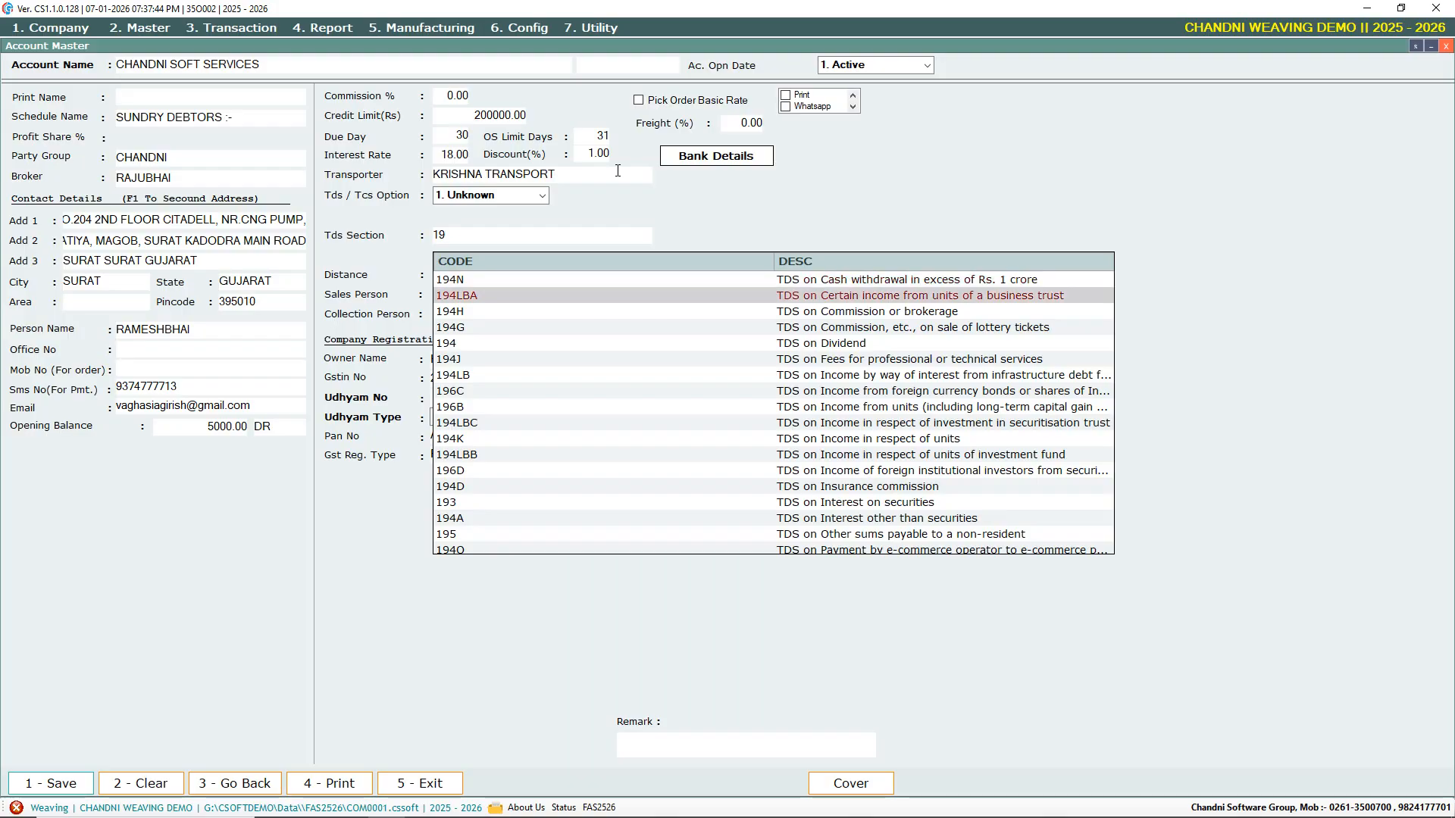
{"action": "key", "text": "Return"}
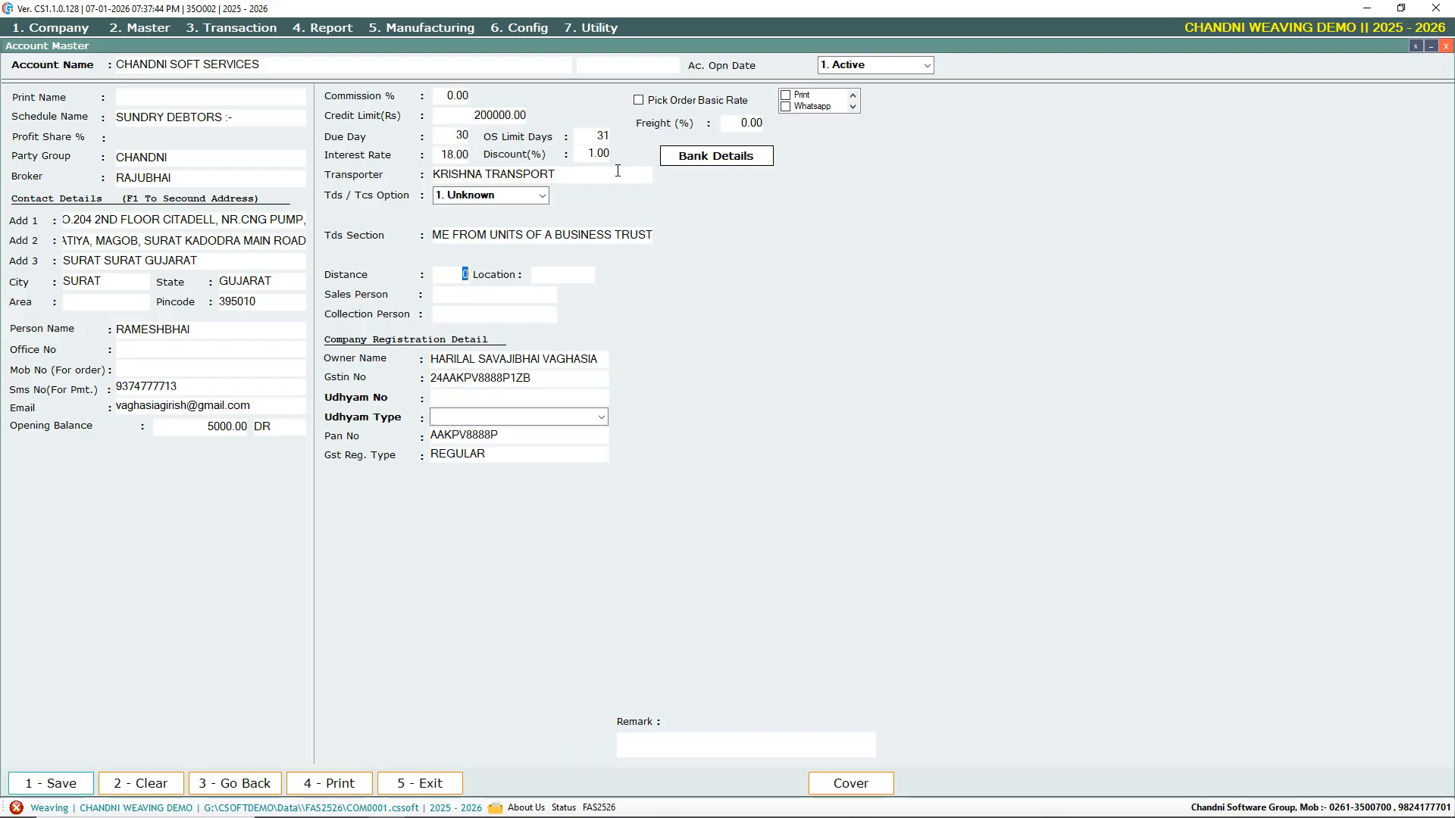
{"action": "left_click", "coordinate": [730, 161]}
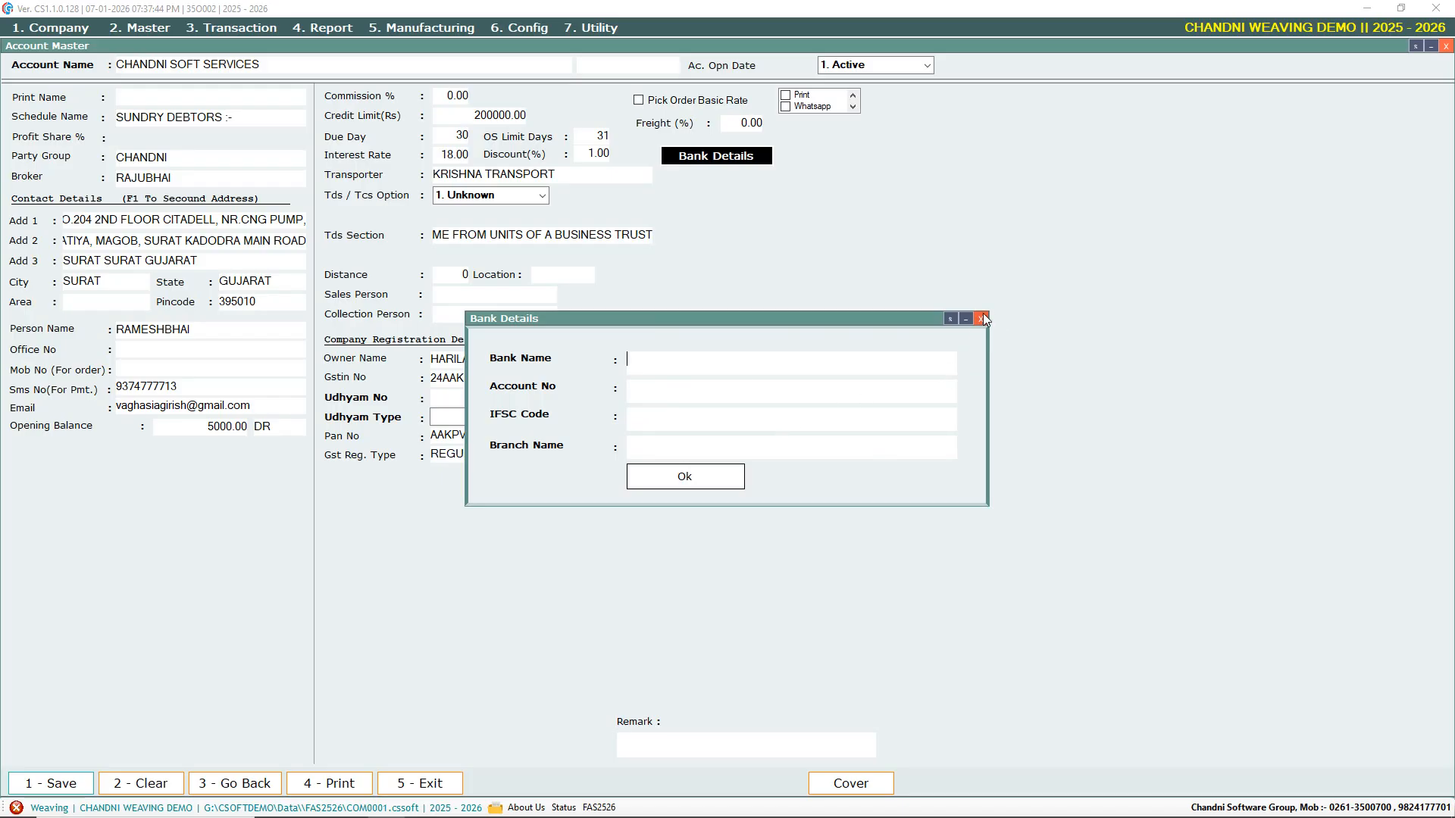
{"action": "left_click", "coordinate": [669, 478]}
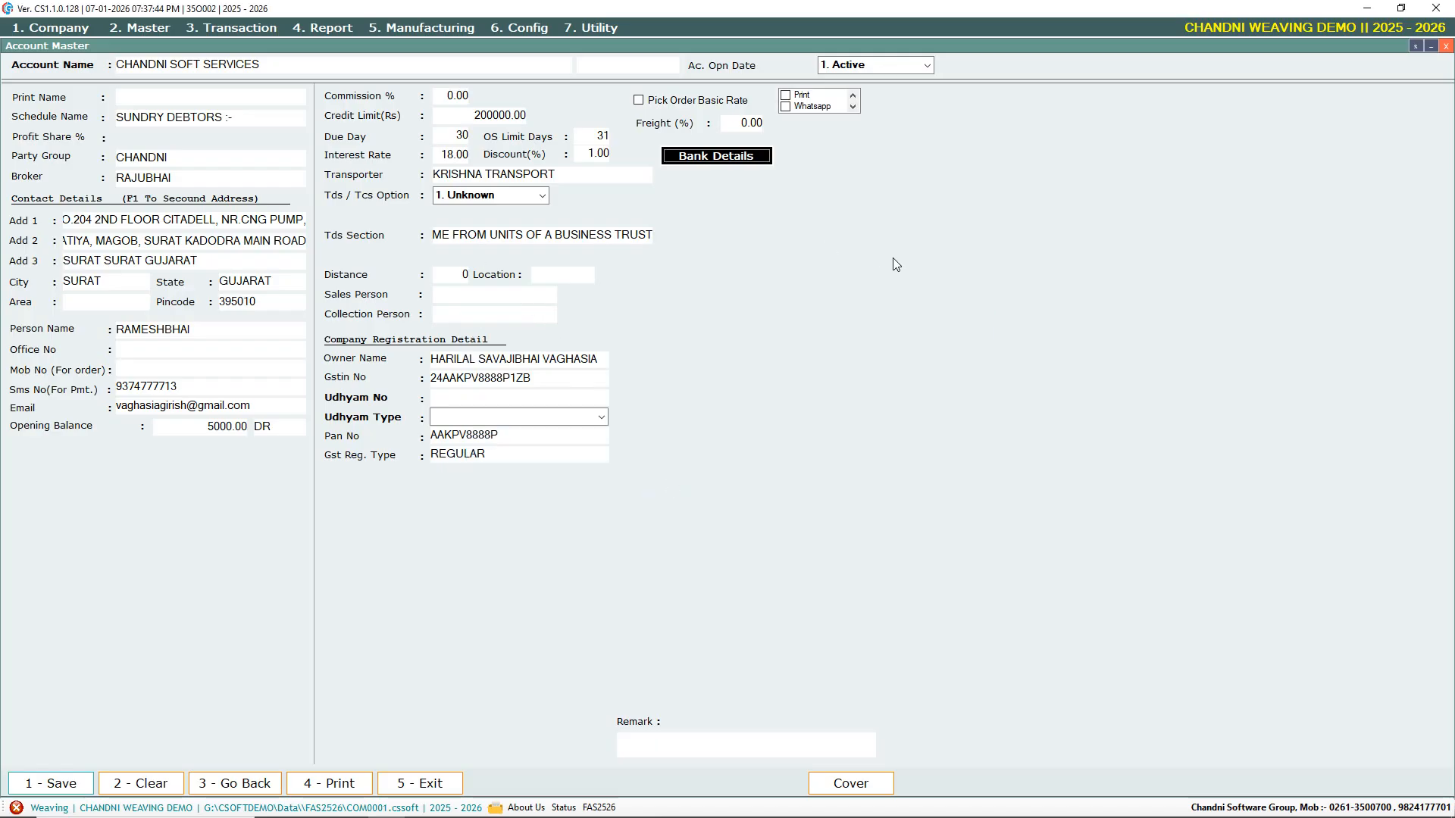
{"action": "key", "text": "Return"}
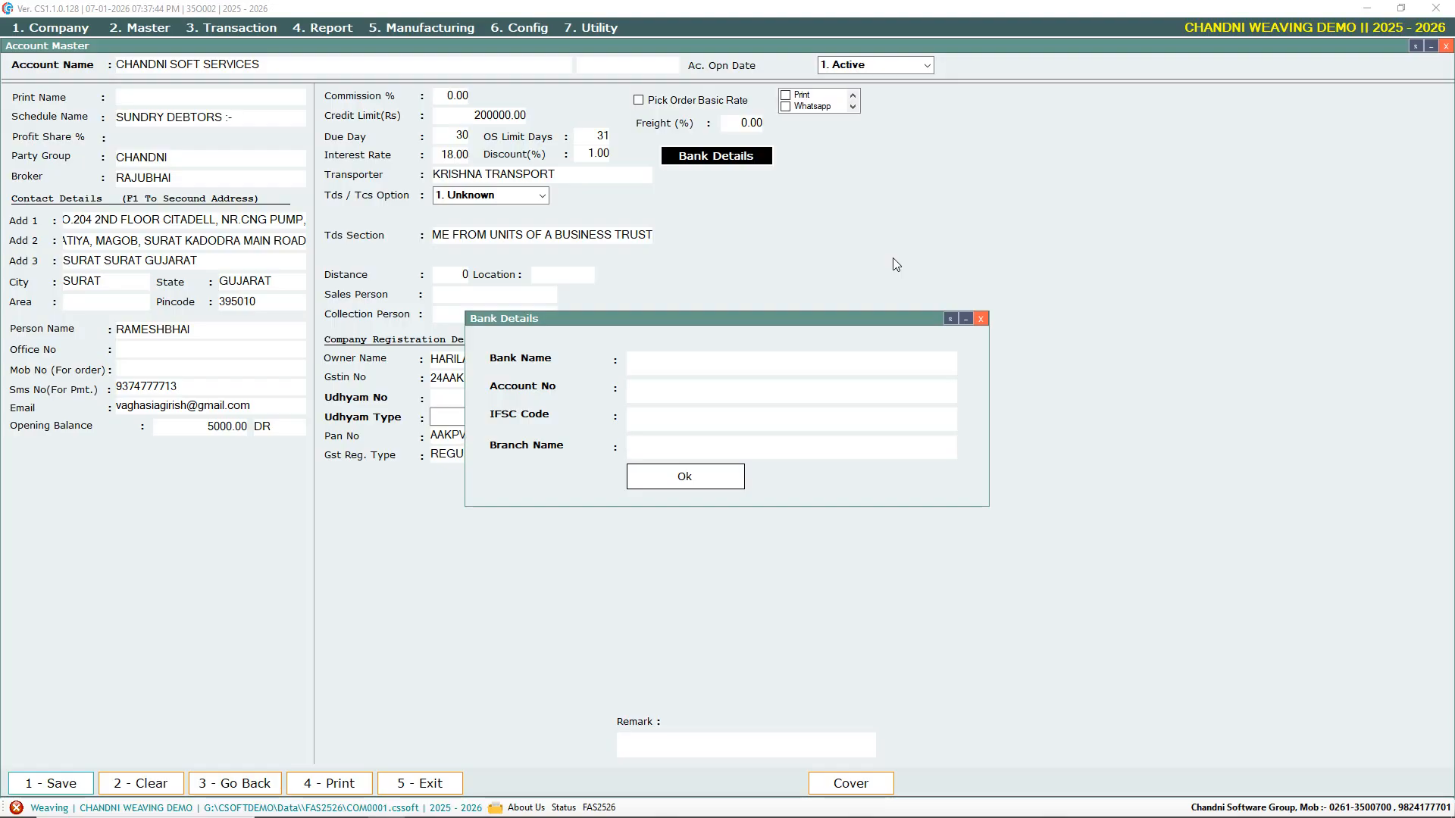
{"action": "left_click", "coordinate": [716, 480]}
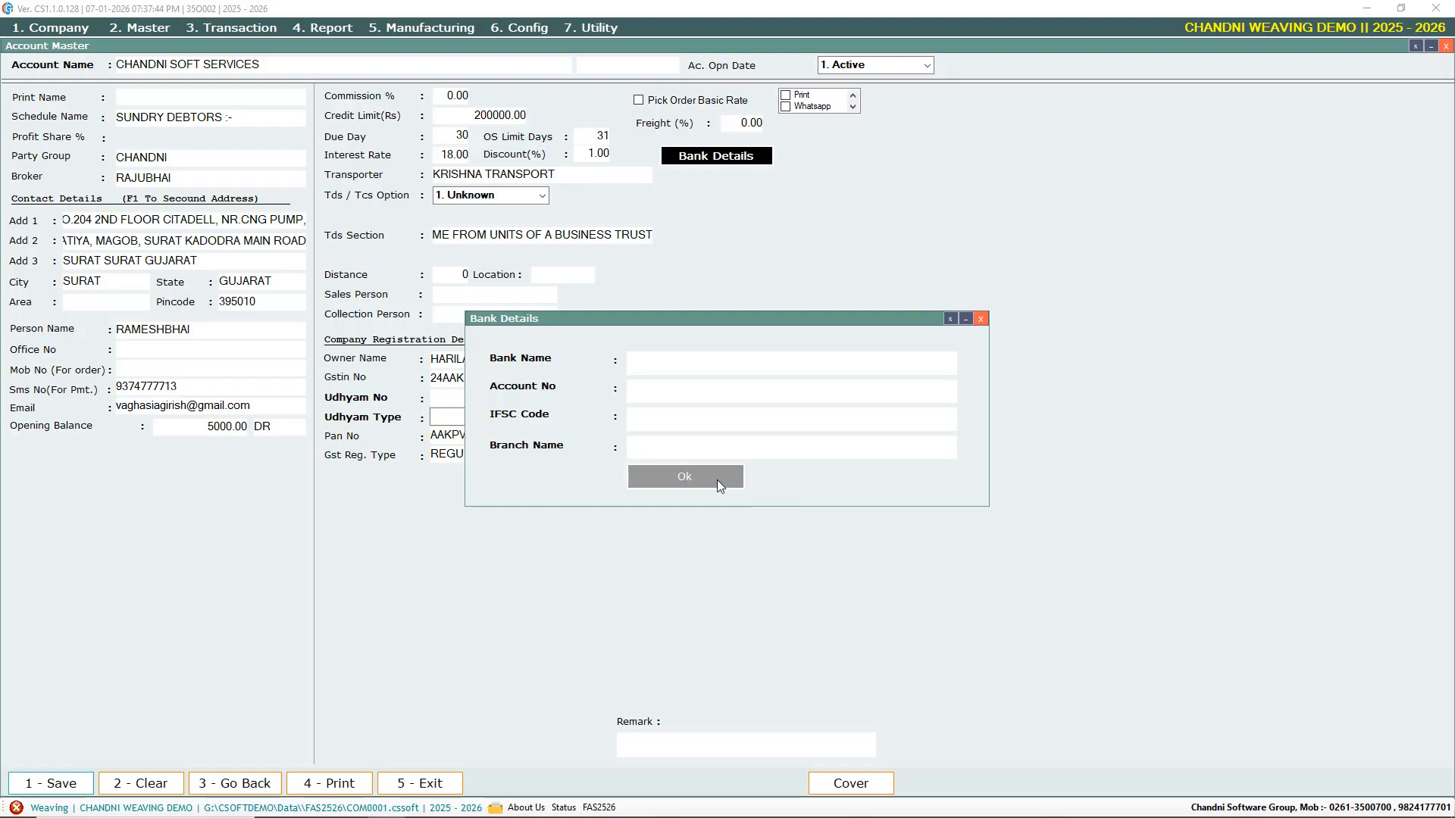
{"action": "left_click", "coordinate": [446, 299]}
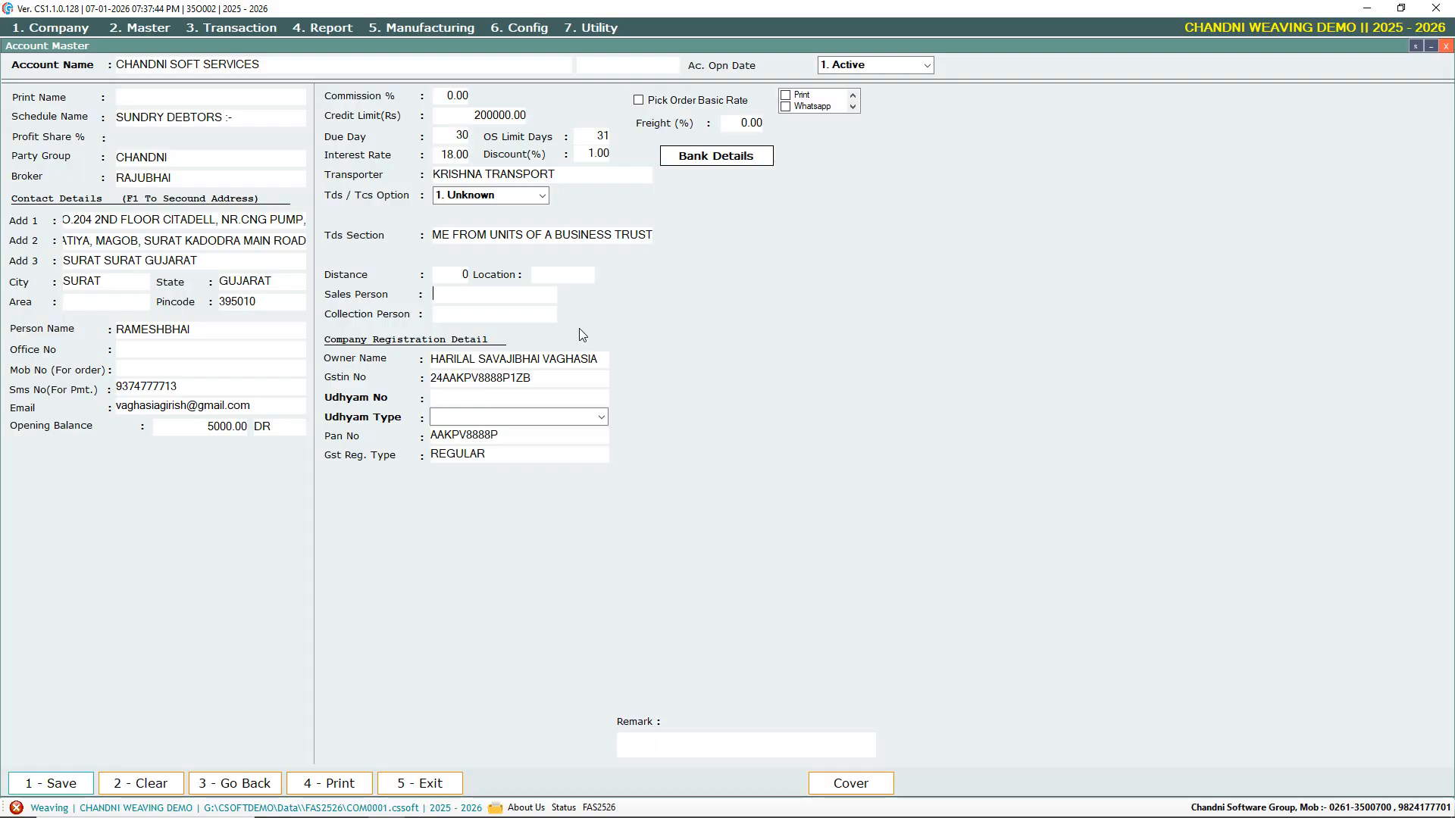
Leave Sales Person blank, keep owner and GSTIN, and set Udhyam Type to 1. Un Registered
{"action": "key", "text": "Return"}
{"action": "key", "text": "Return"}
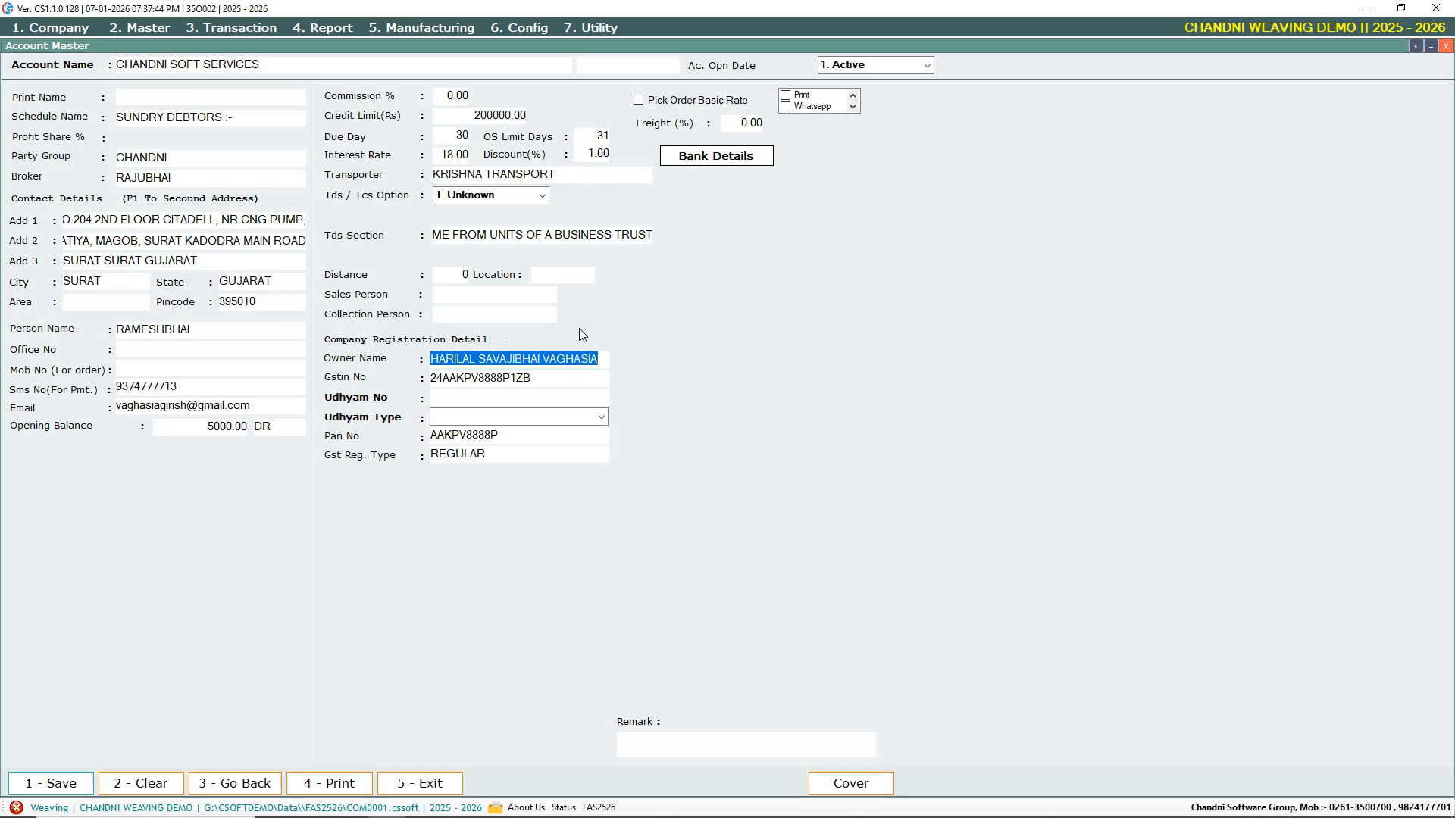
{"action": "key", "text": "Return"}
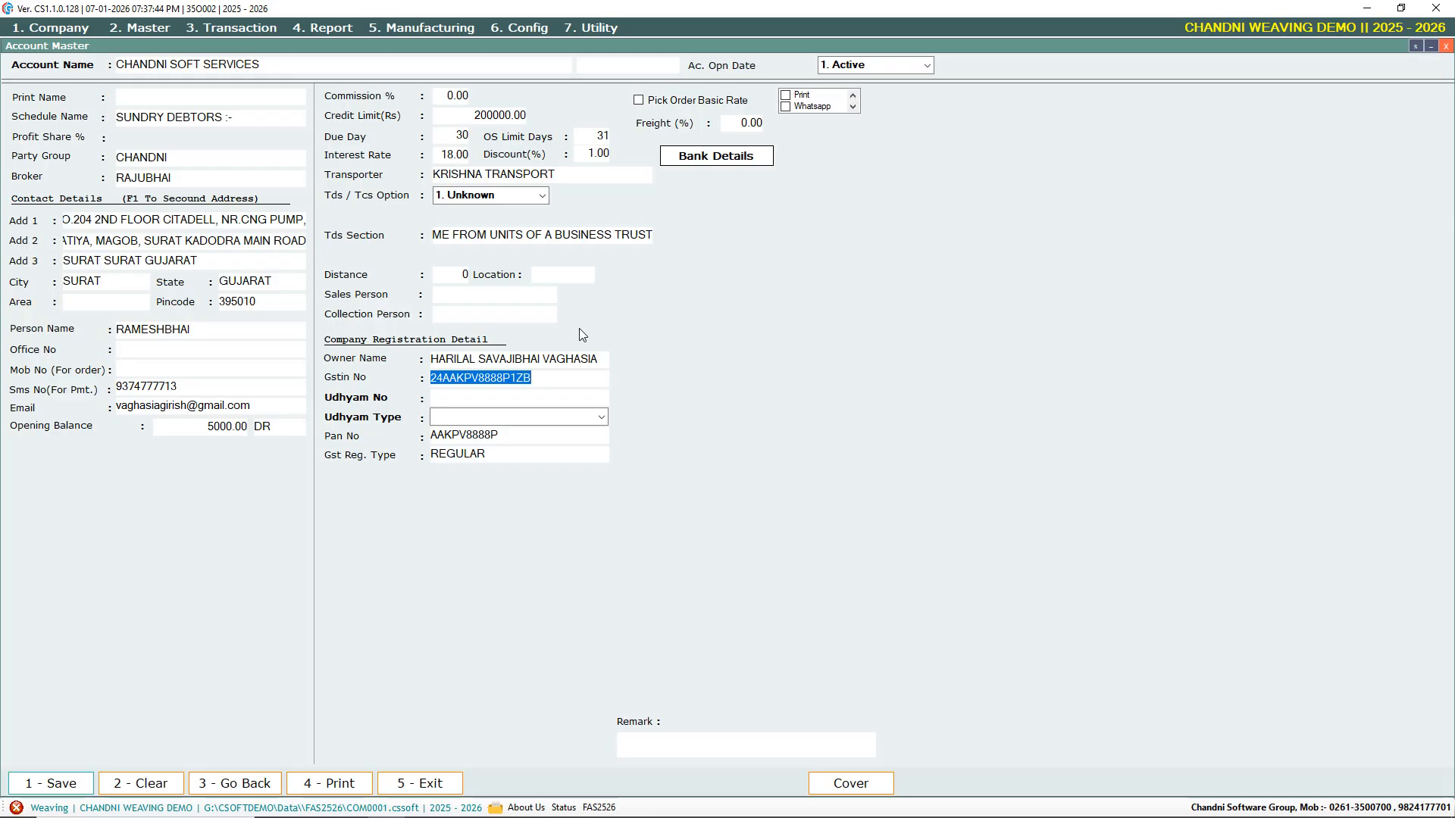
{"action": "key", "text": "Return"}
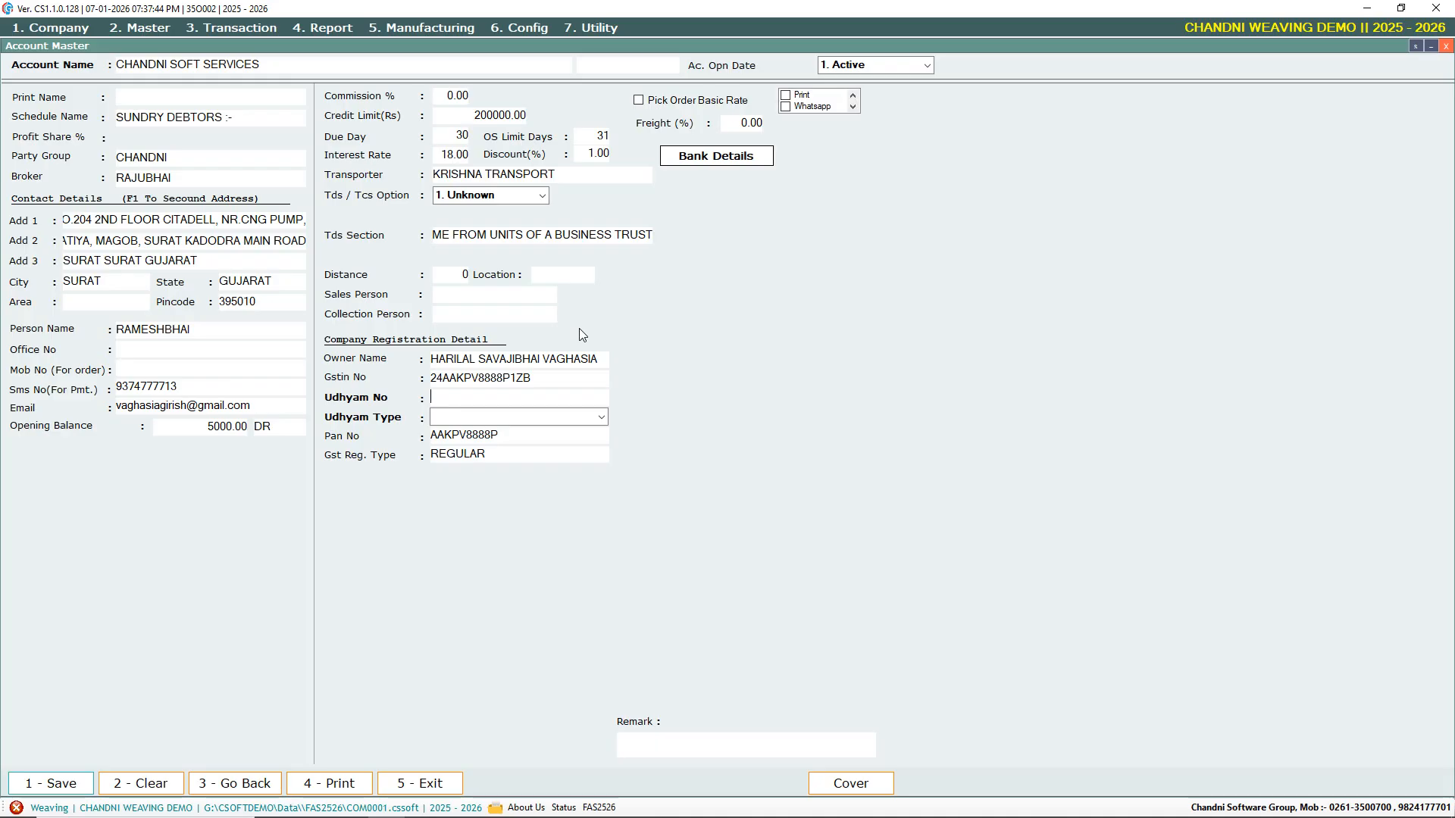
{"action": "key", "text": "Return"}
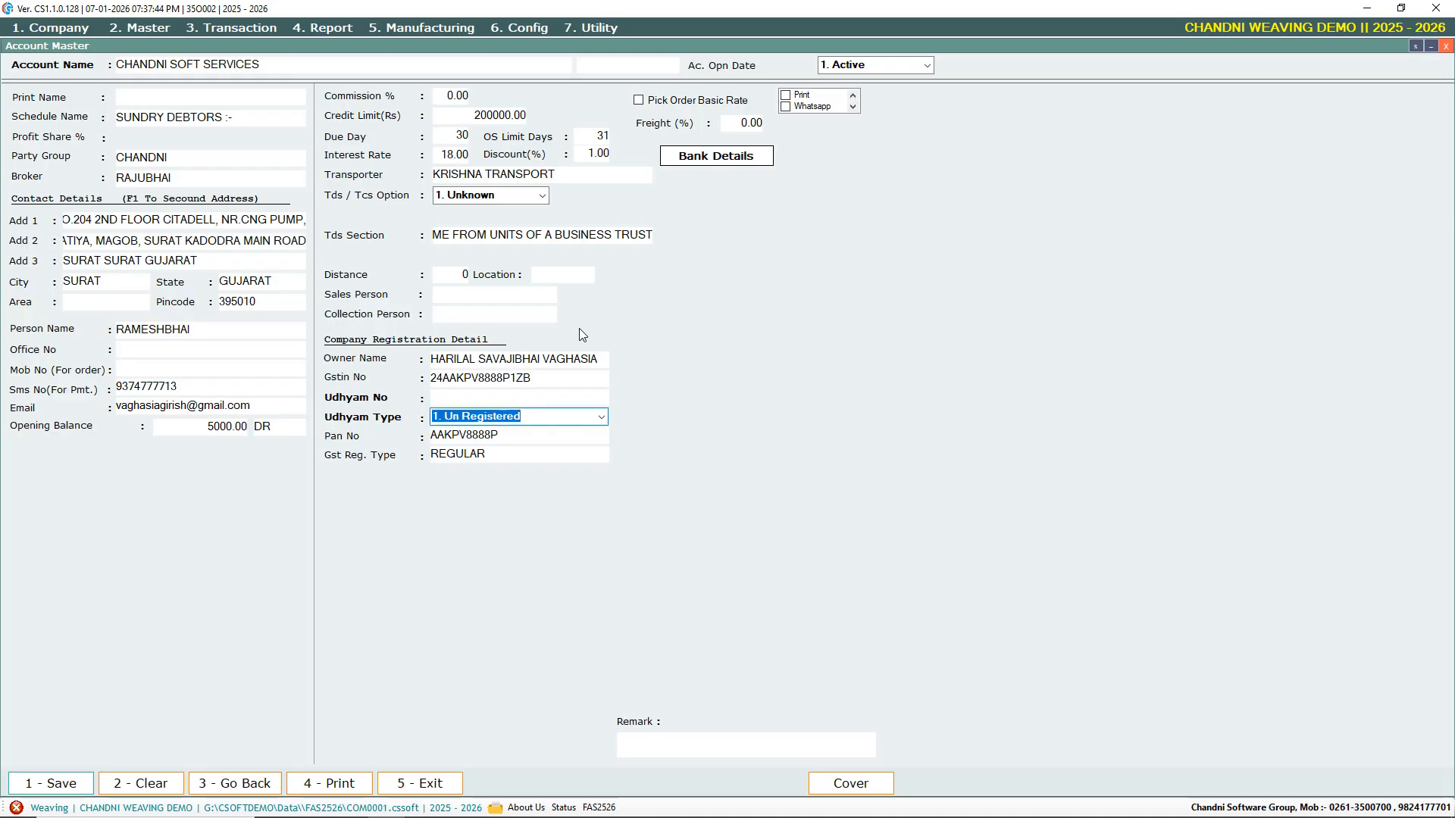
{"action": "key", "text": "BackSpace"}
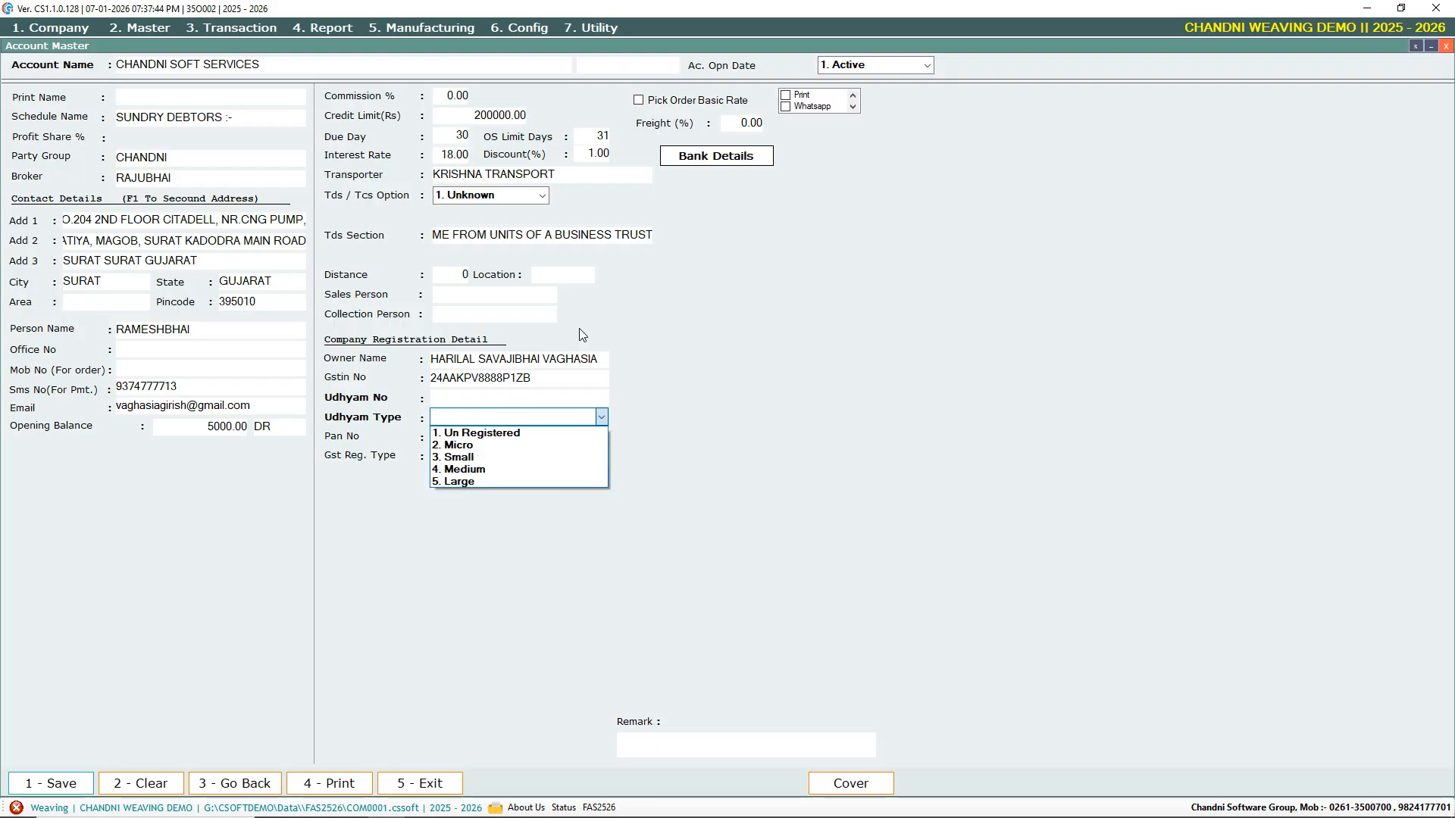
{"action": "key", "text": "Down"}
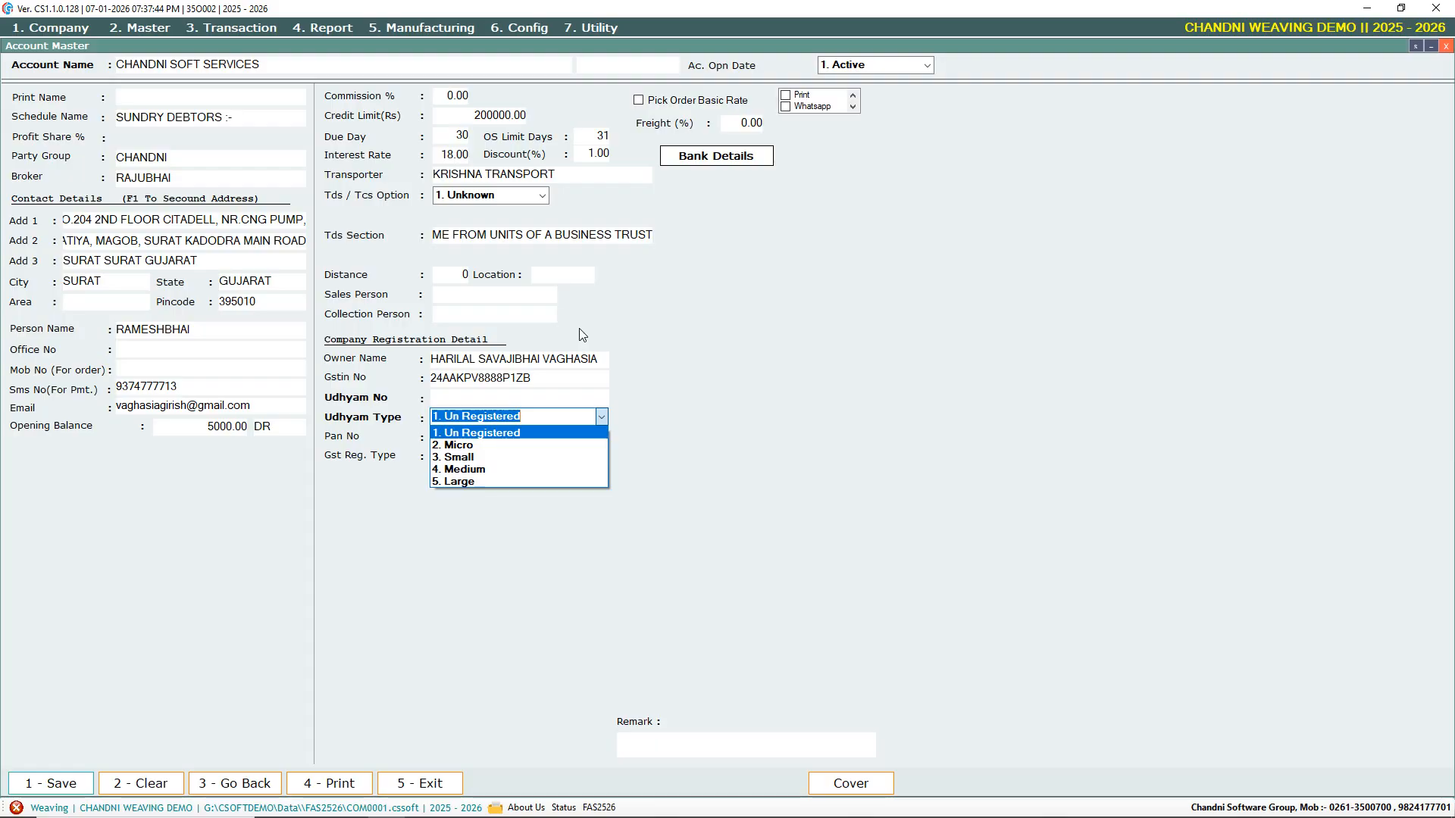
{"action": "key", "text": "Return"}
{"action": "key", "text": "Return"}
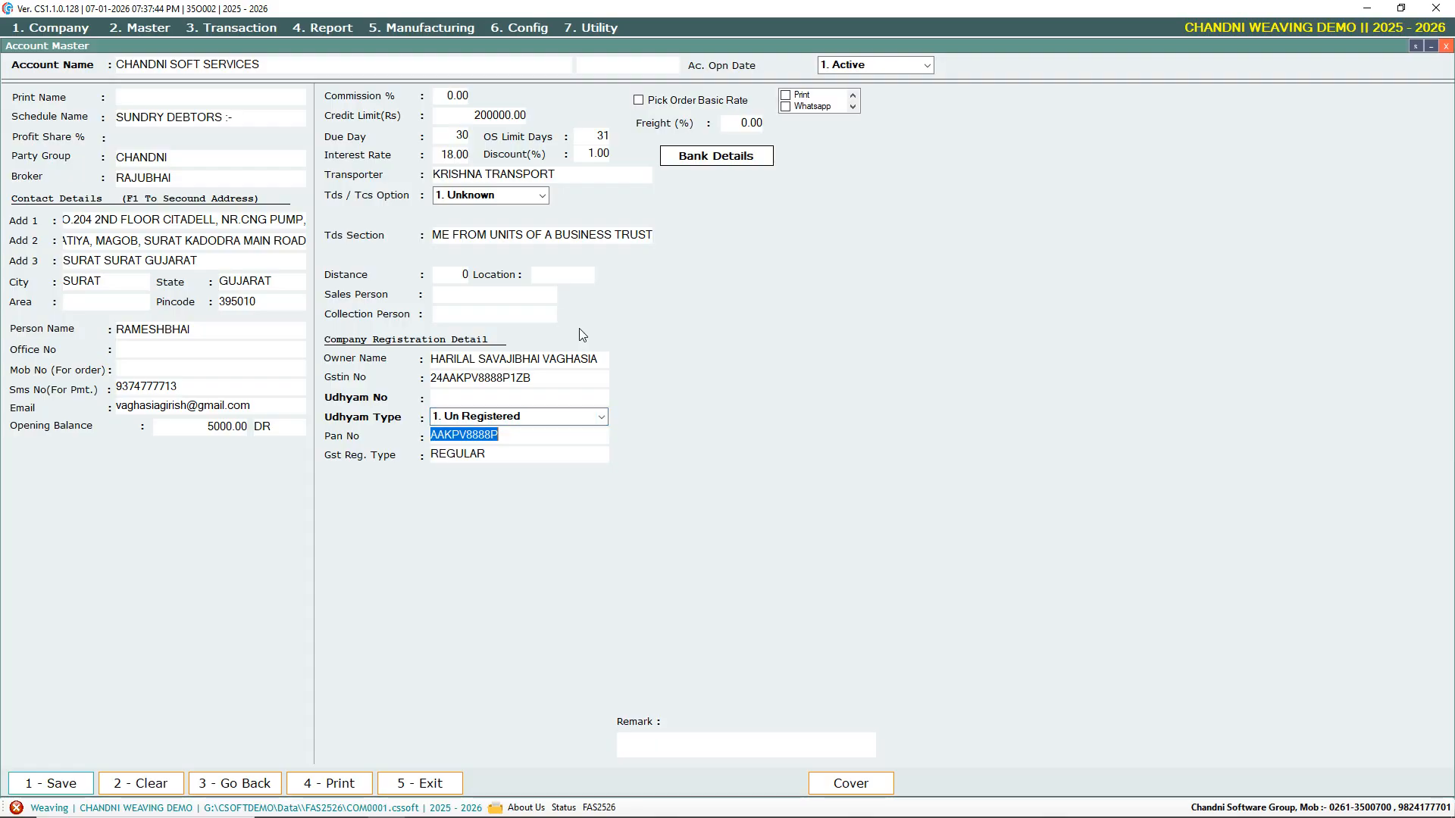
{"action": "key", "text": "Return"}
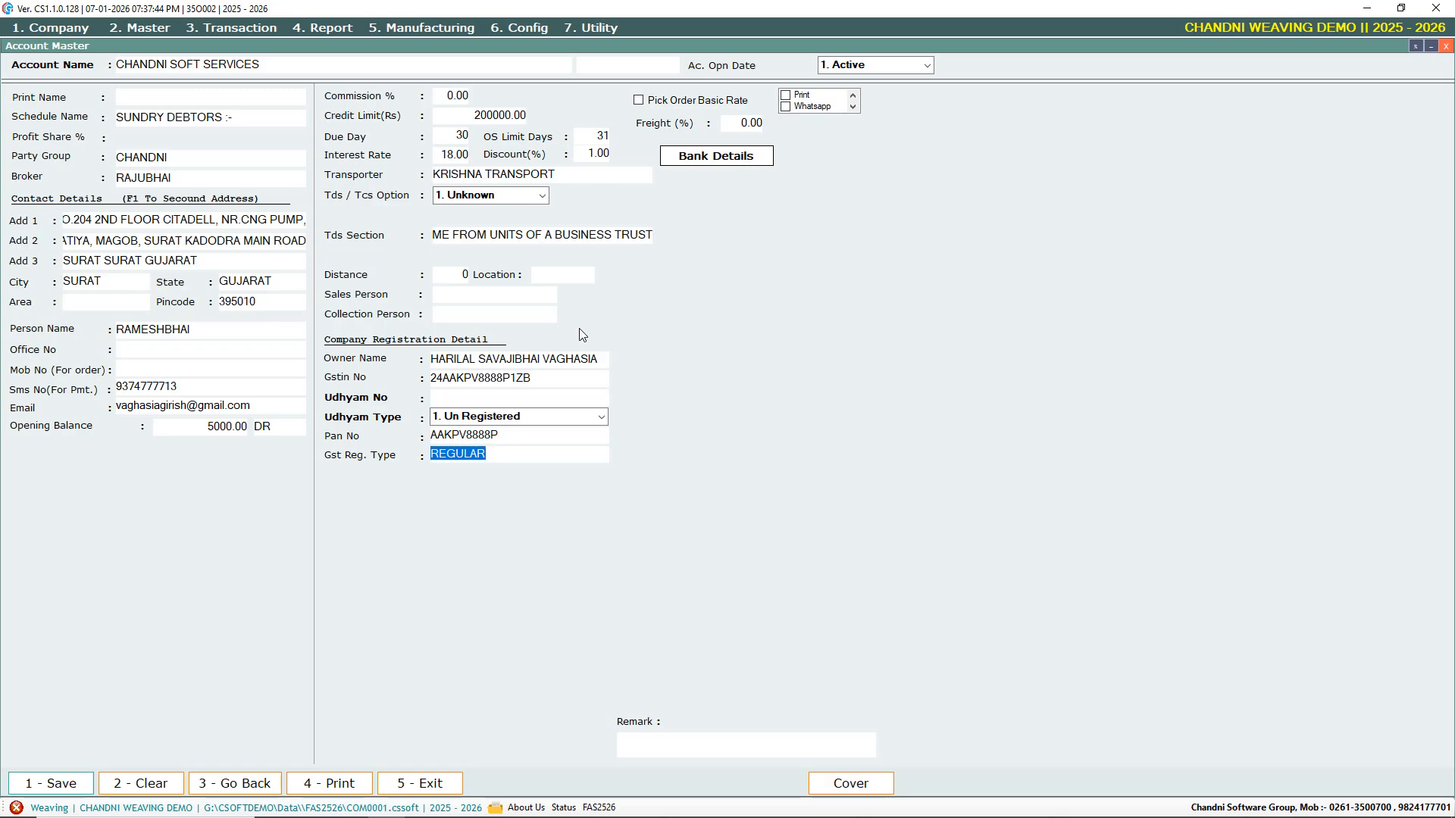
Select REGULAR as the GST registration type
{"action": "key", "text": "BackSpace"}
{"action": "key", "text": "Return"}
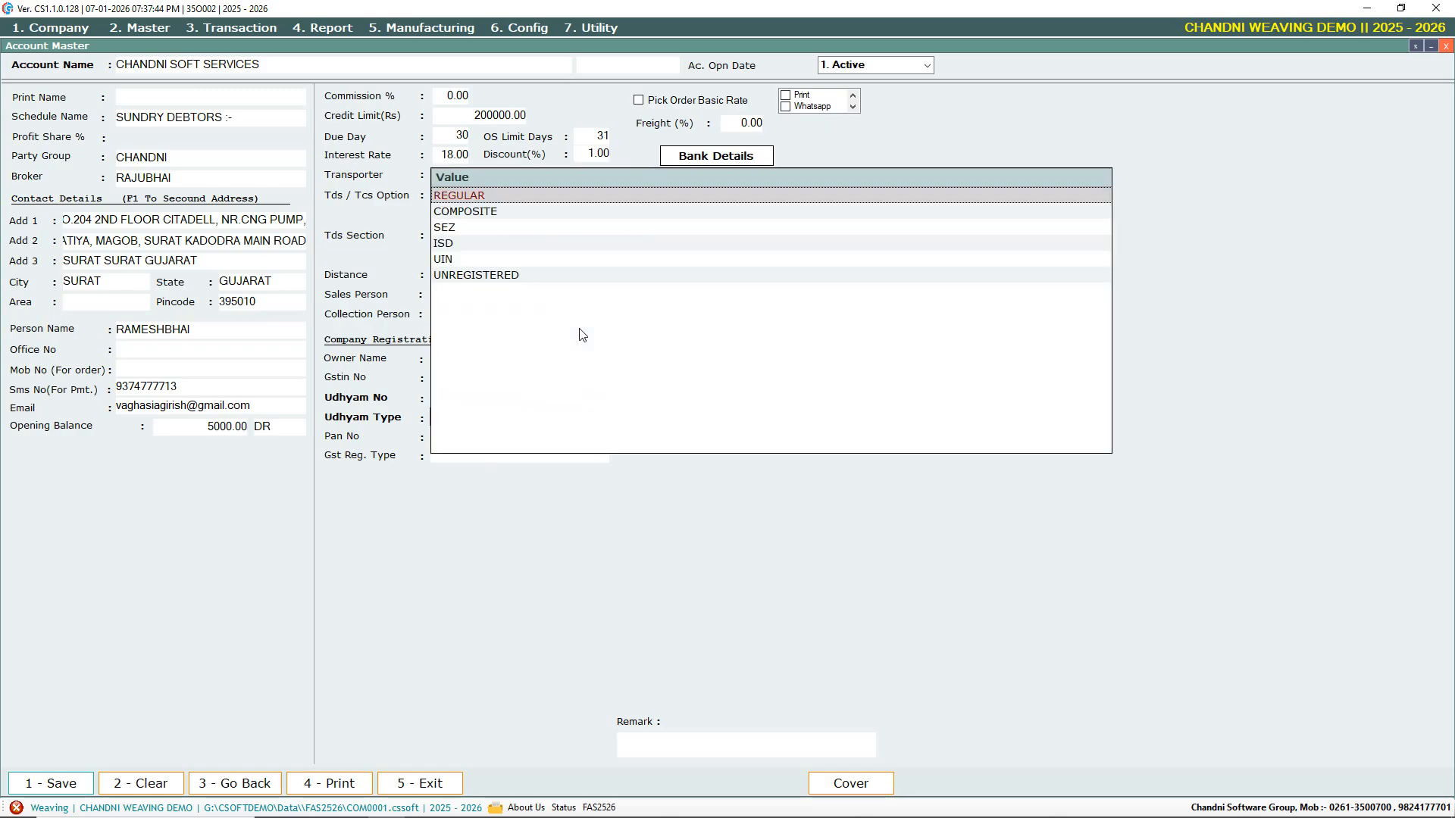
{"action": "key", "text": "Return"}
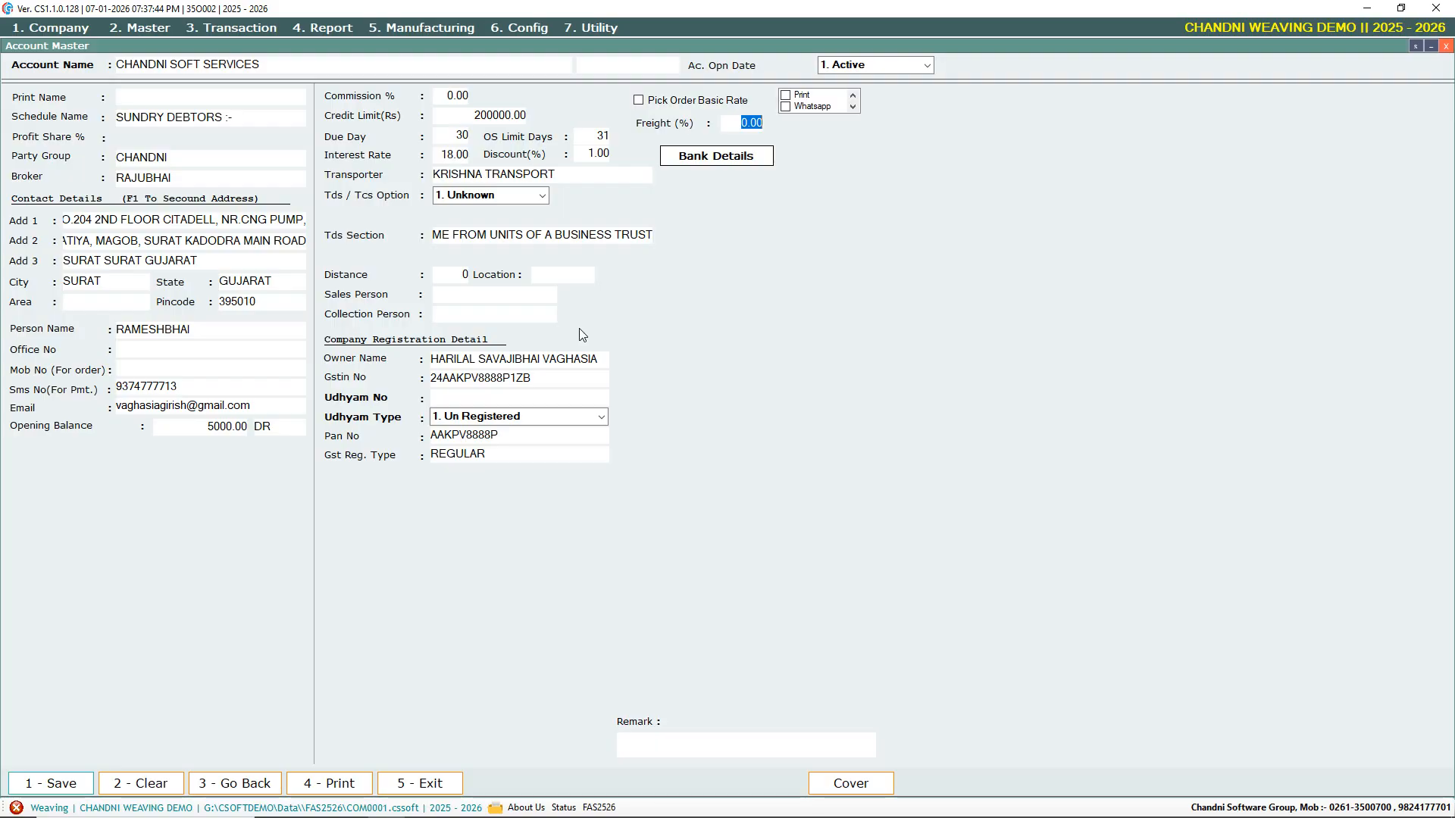
{"action": "key", "text": "shift+Tab"}
{"action": "left_click", "coordinate": [926, 66]}
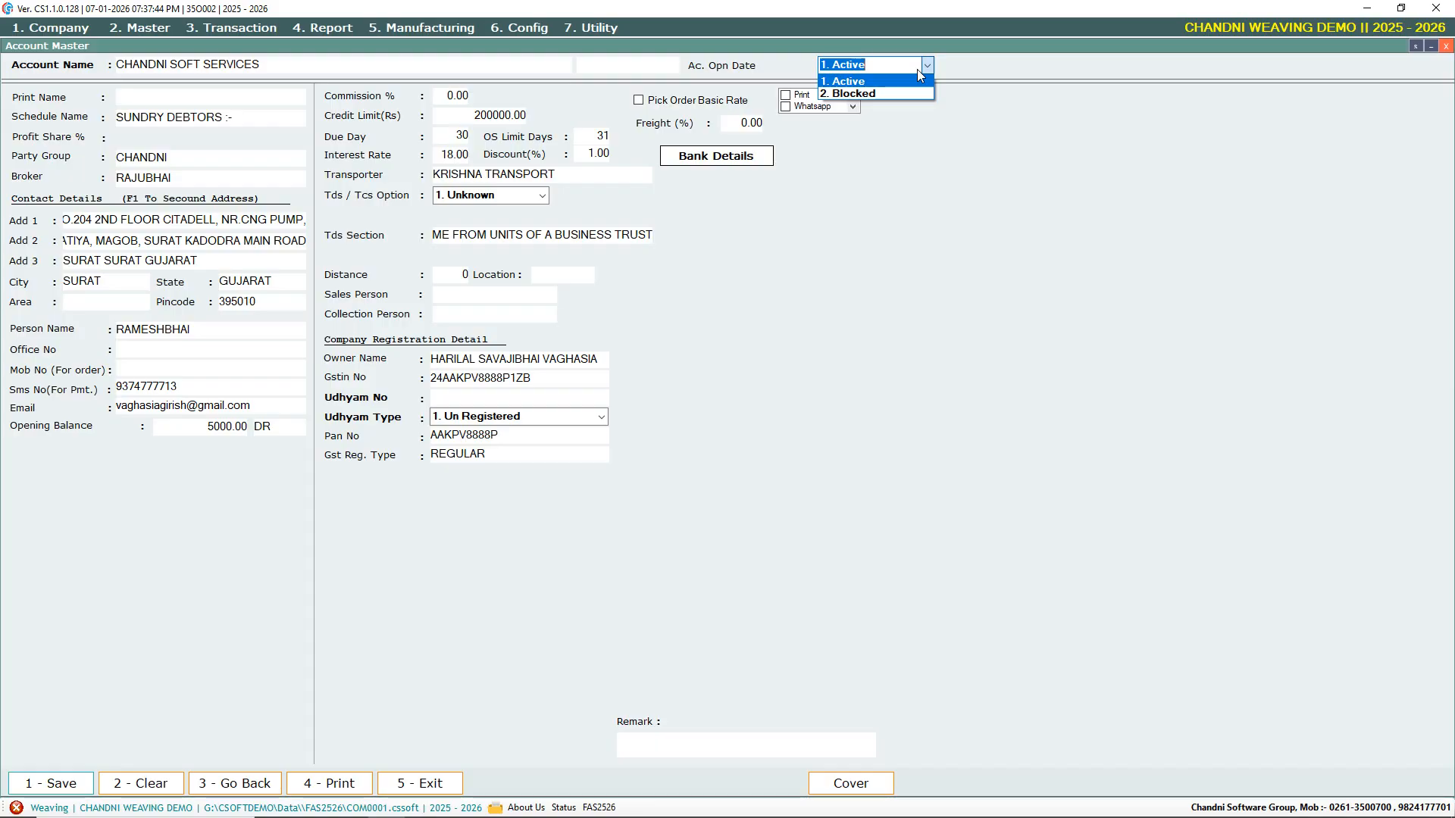
{"action": "left_click", "coordinate": [874, 82]}
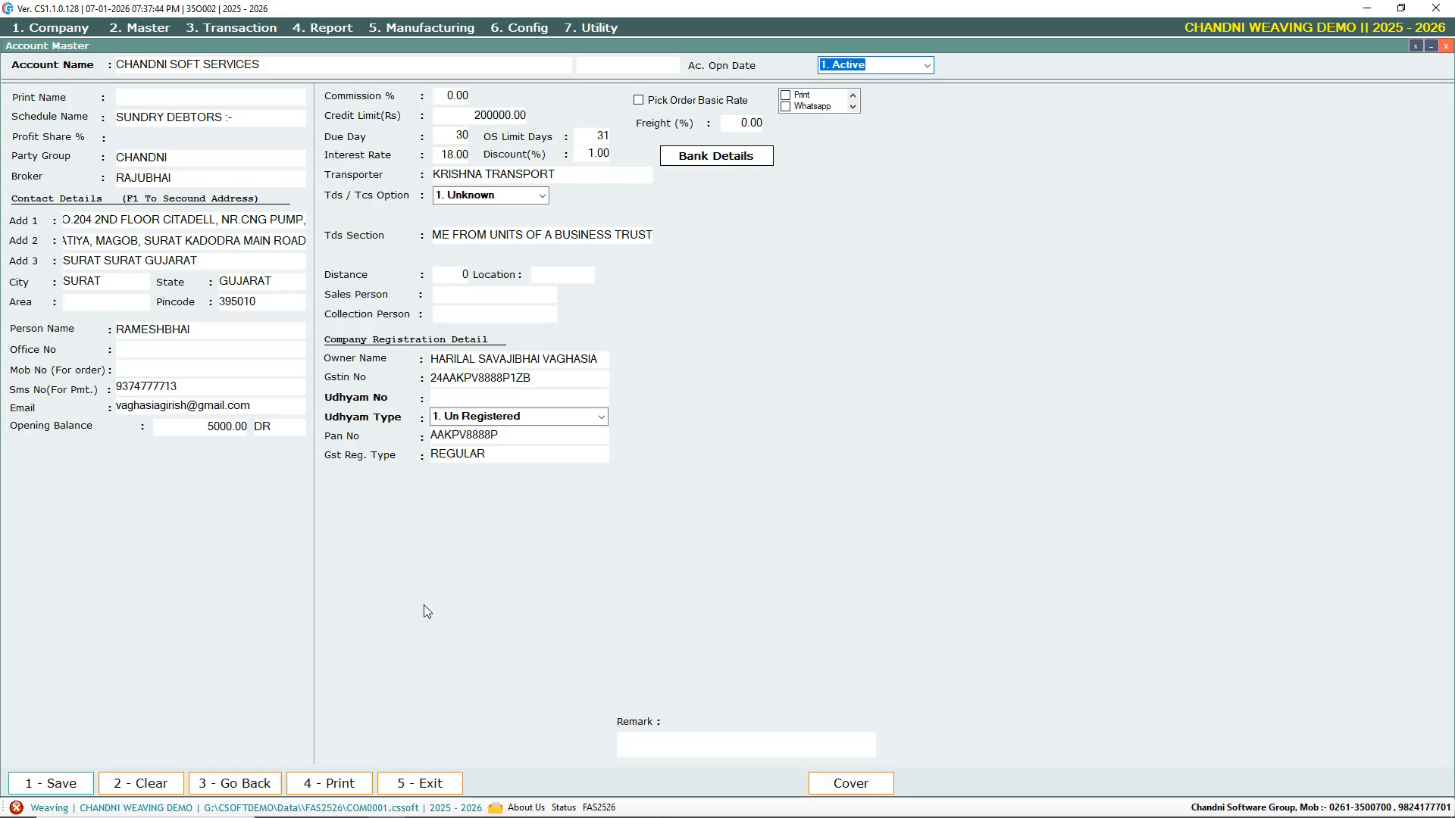
Save the account, reload CHANDNI SOFT SERVICES through a 'CHA' name lookup, and switch it to Change mode
{"action": "key", "text": "Escape"}
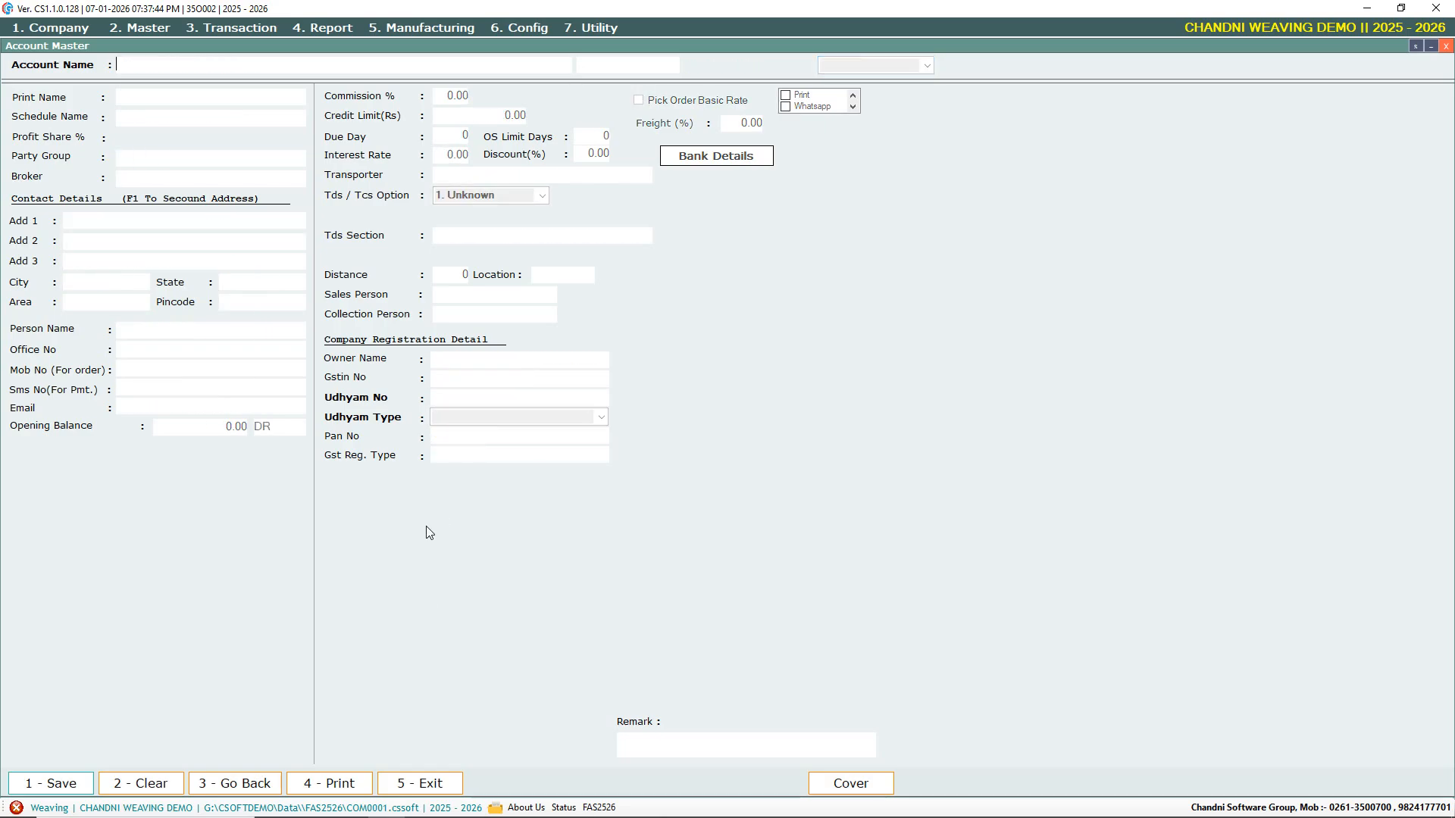
{"action": "type", "text": "CH"}
{"action": "key", "text": "BackSpace"}
{"action": "key", "text": "BackSpace"}
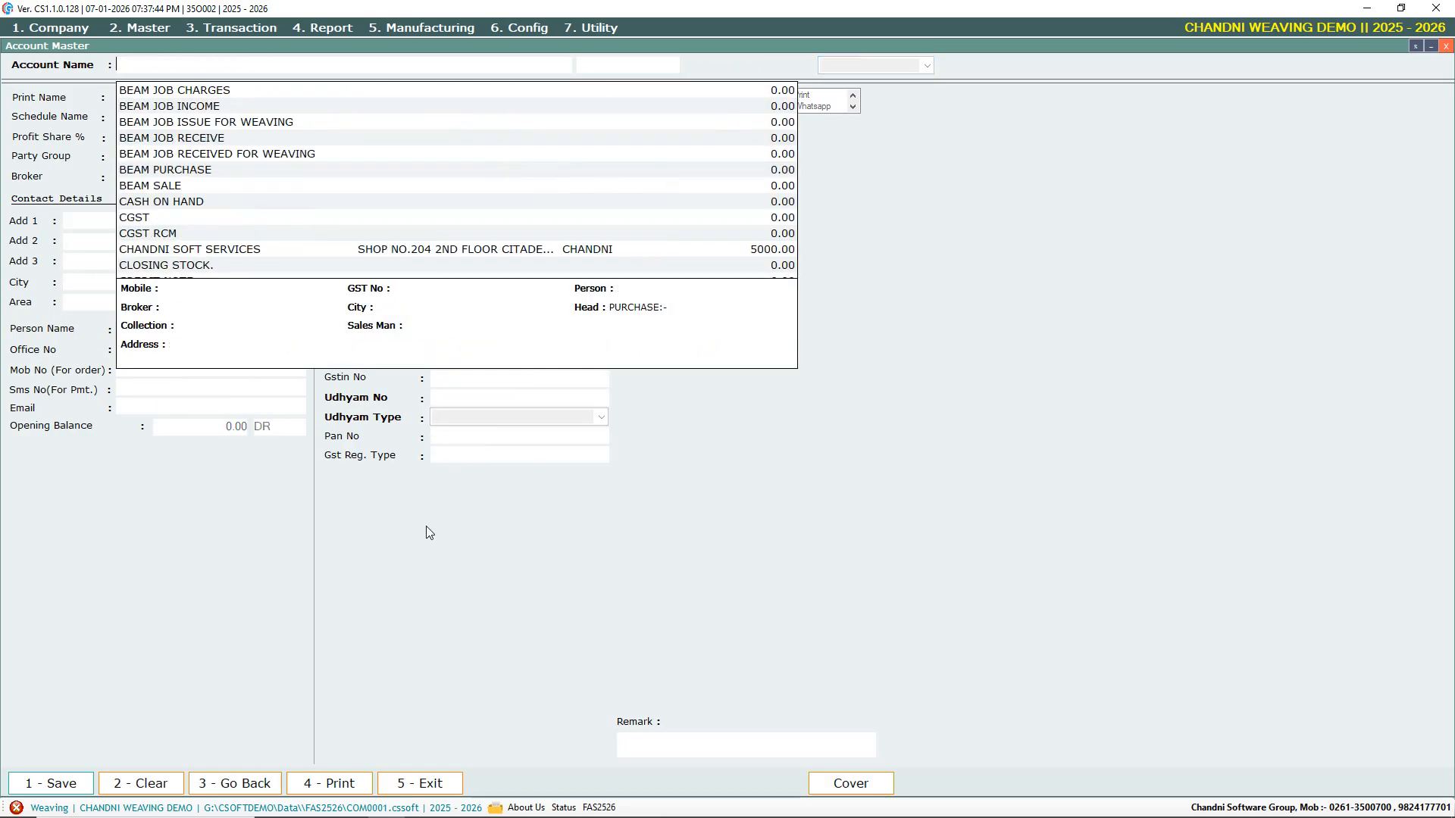
{"action": "type", "text": "CHA"}
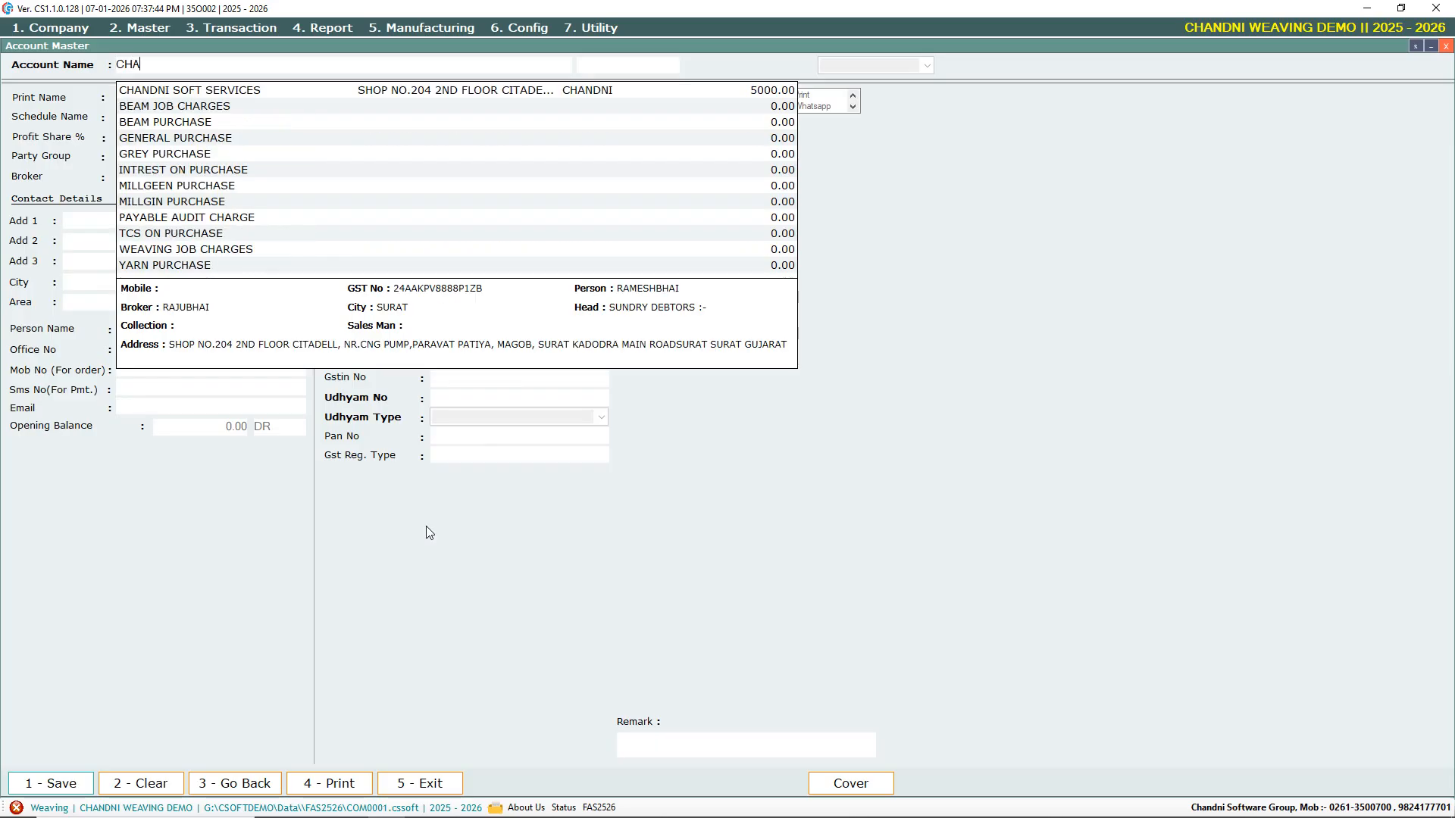
{"action": "key", "text": "Down"}
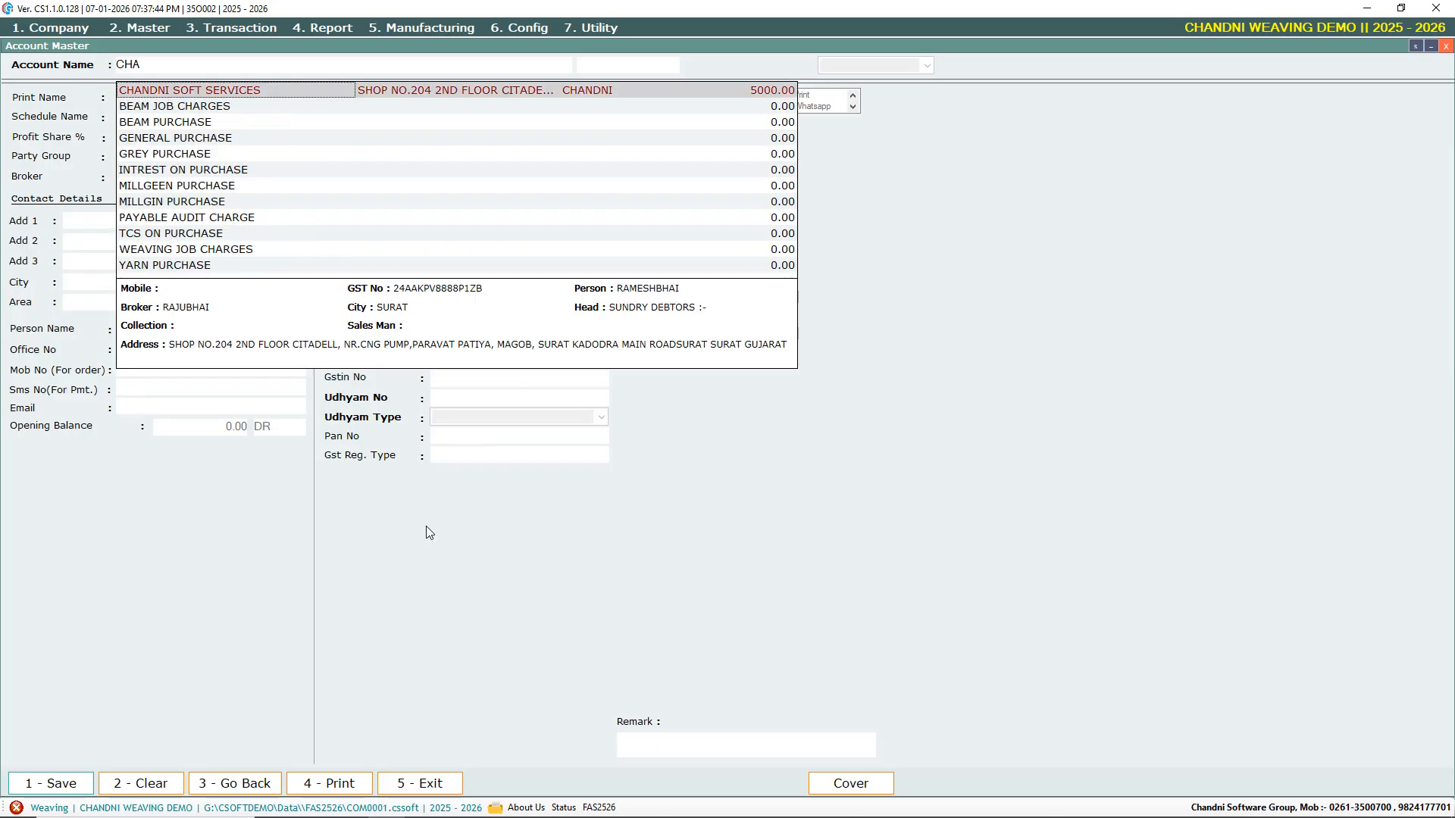
{"action": "key", "text": "Return"}
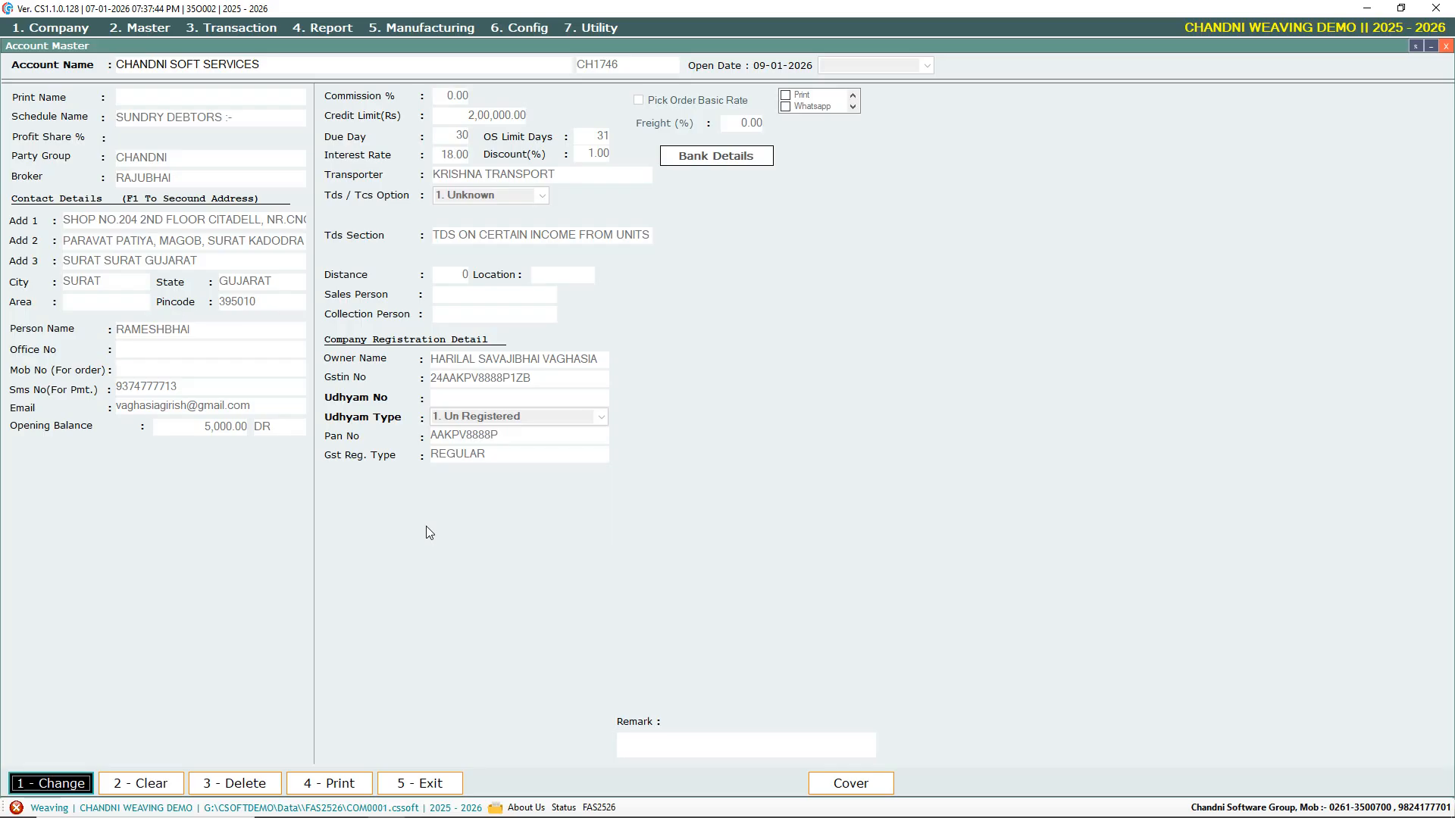
{"action": "key", "text": "Return"}
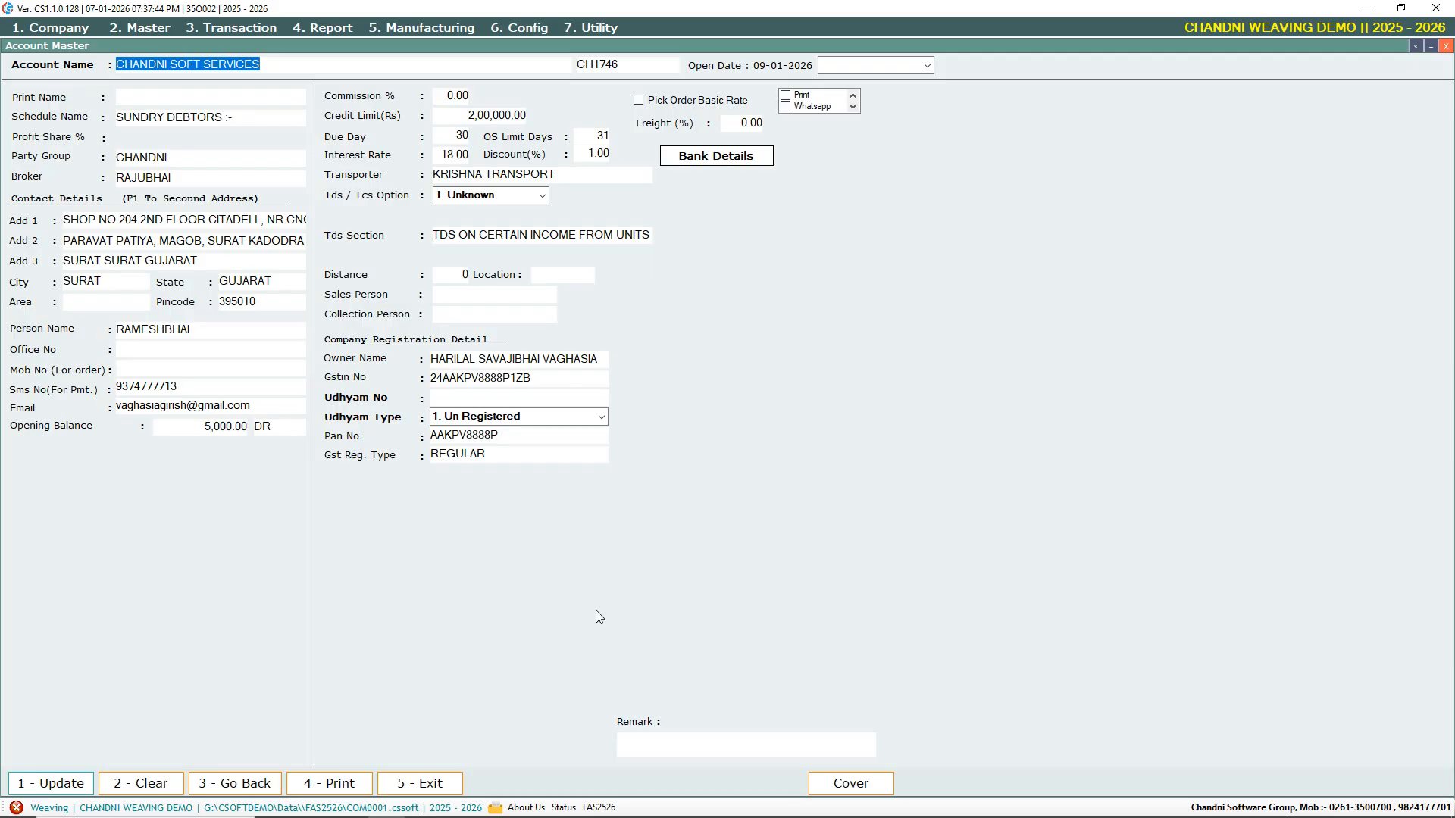
Change the Due Day from 30 to 29, save the update, and reload the account via 'CHA'
{"action": "key", "text": "Return"}
{"action": "key", "text": "Return"}
{"action": "key", "text": "Return"}
{"action": "key", "text": "Return"}
{"action": "key", "text": "Return"}
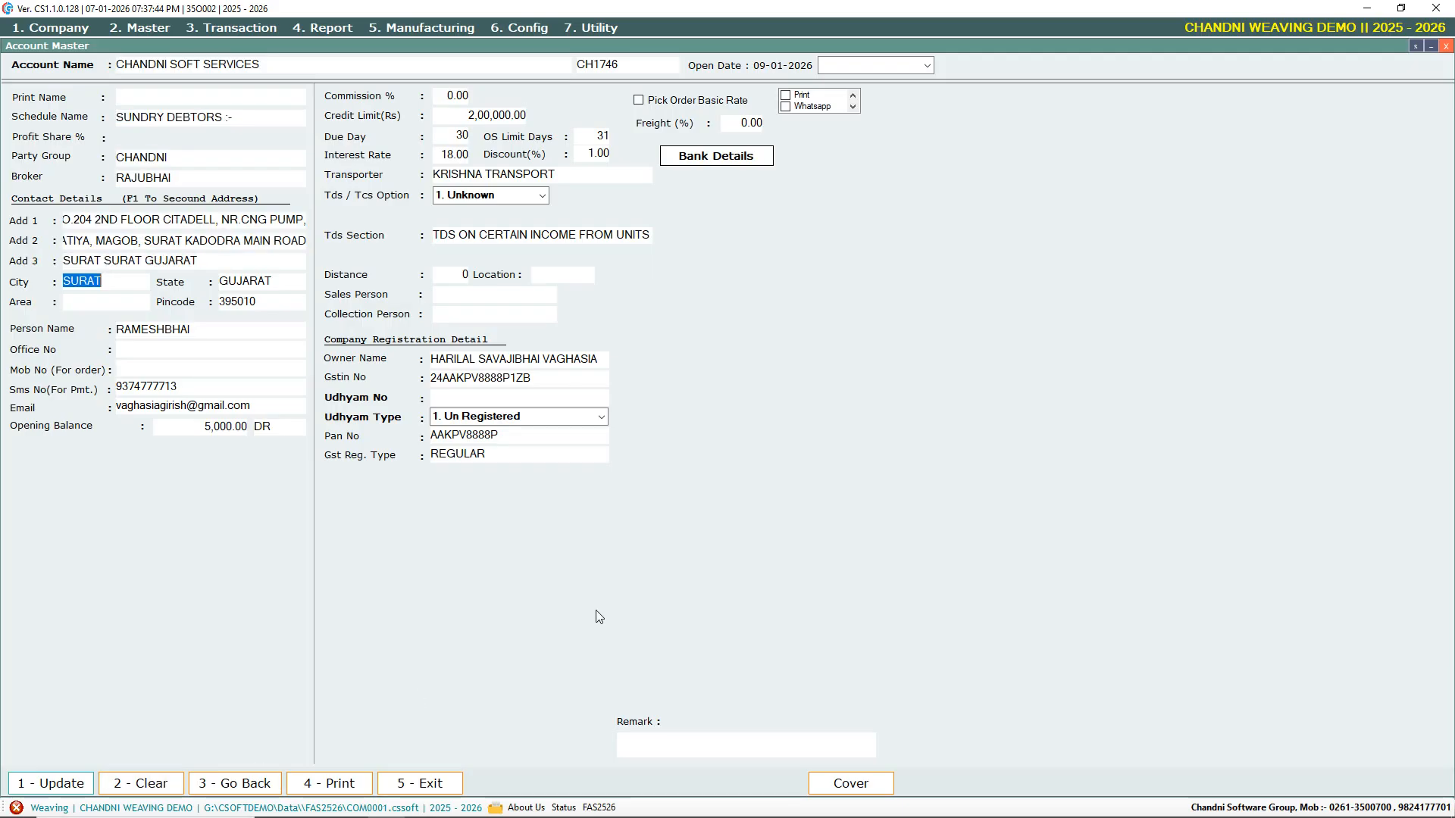
{"action": "key", "text": "Return"}
{"action": "key", "text": "Return"}
{"action": "key", "text": "Return"}
{"action": "key", "text": "Return"}
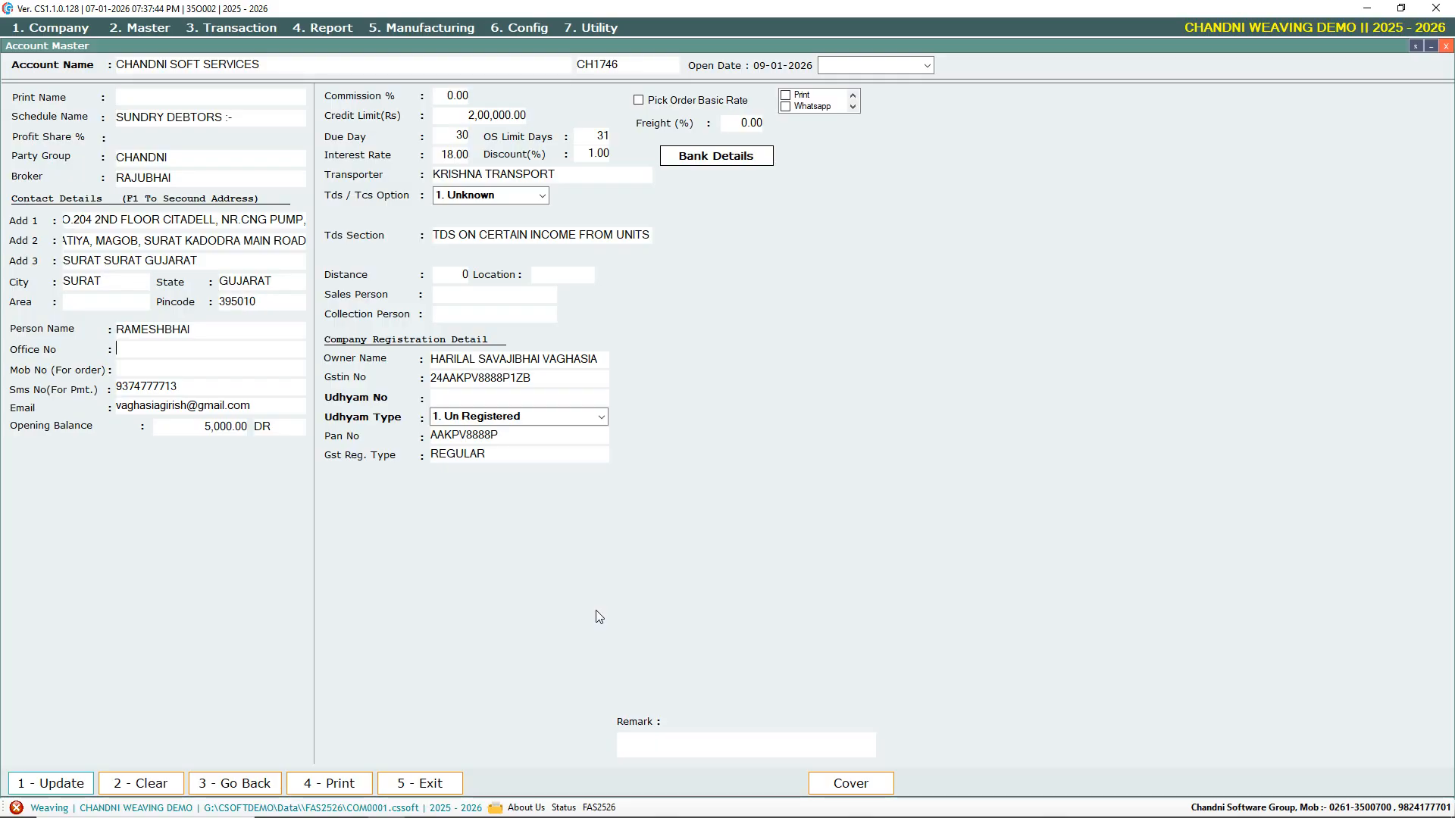
{"action": "key", "text": "Return"}
{"action": "key", "text": "Return"}
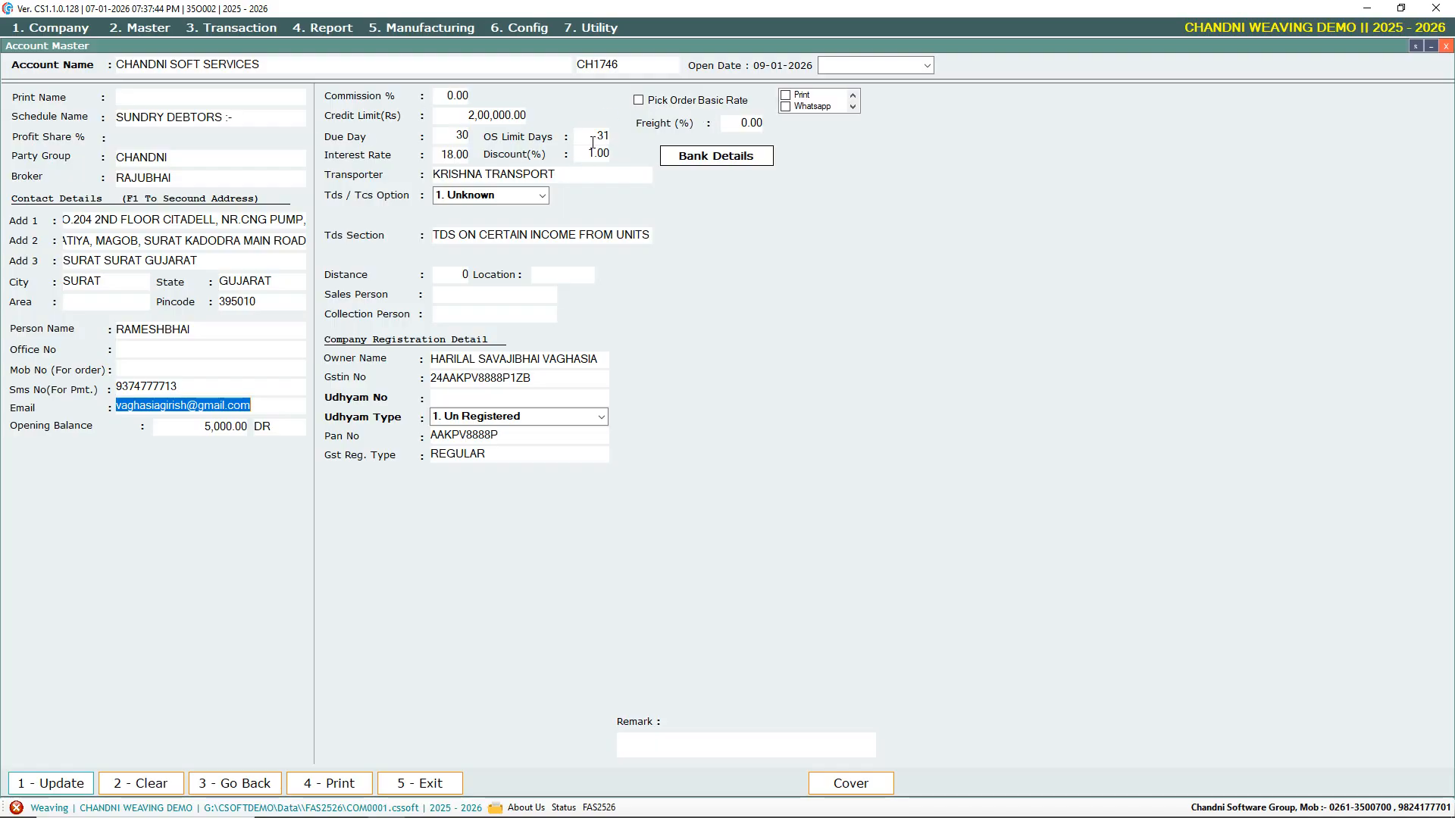
{"action": "left_click", "coordinate": [466, 136]}
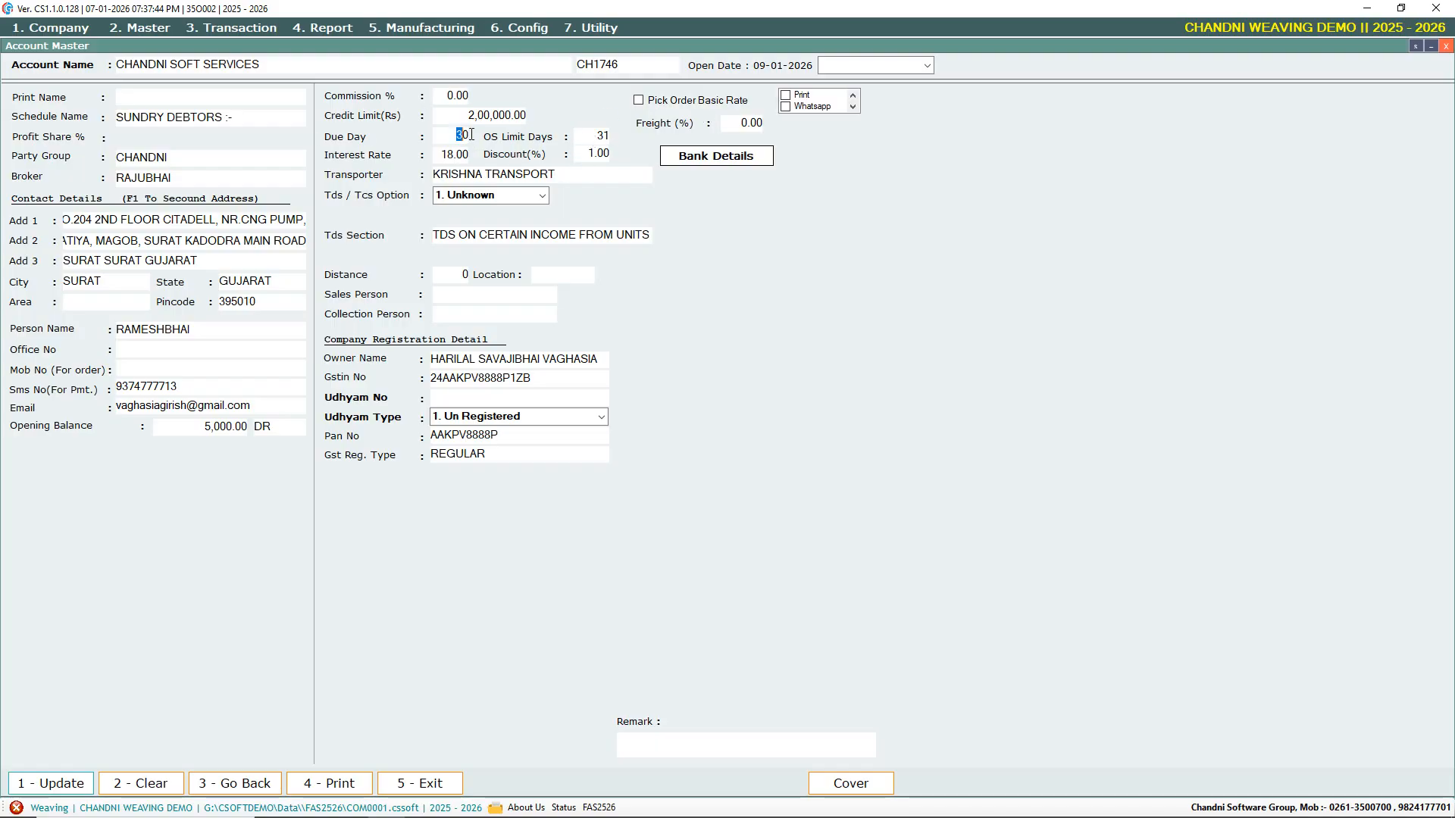
{"action": "type", "text": "29"}
{"action": "key", "text": "alt+1"}
{"action": "type", "text": "CHA"}
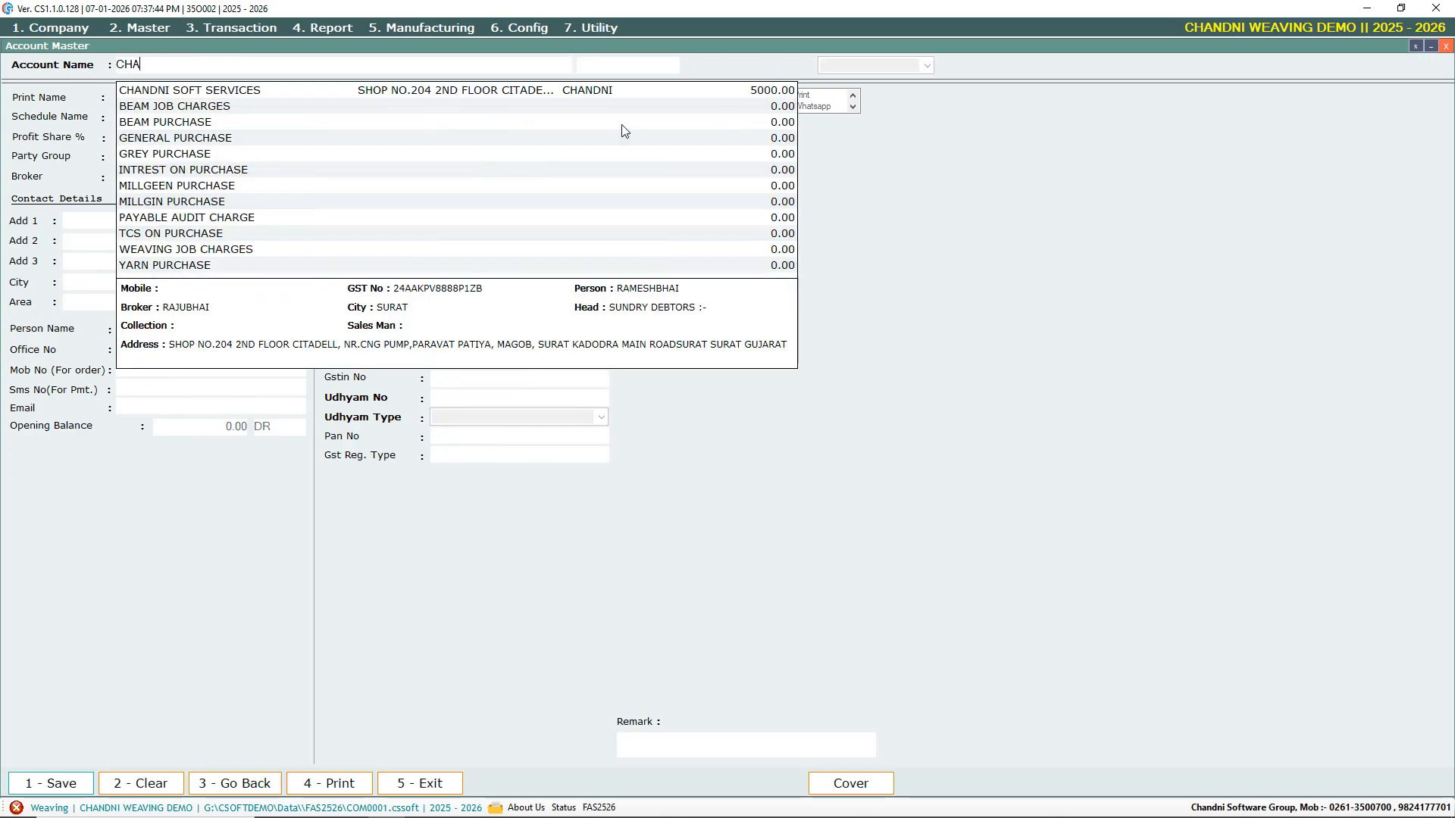
{"action": "key", "text": "Return"}
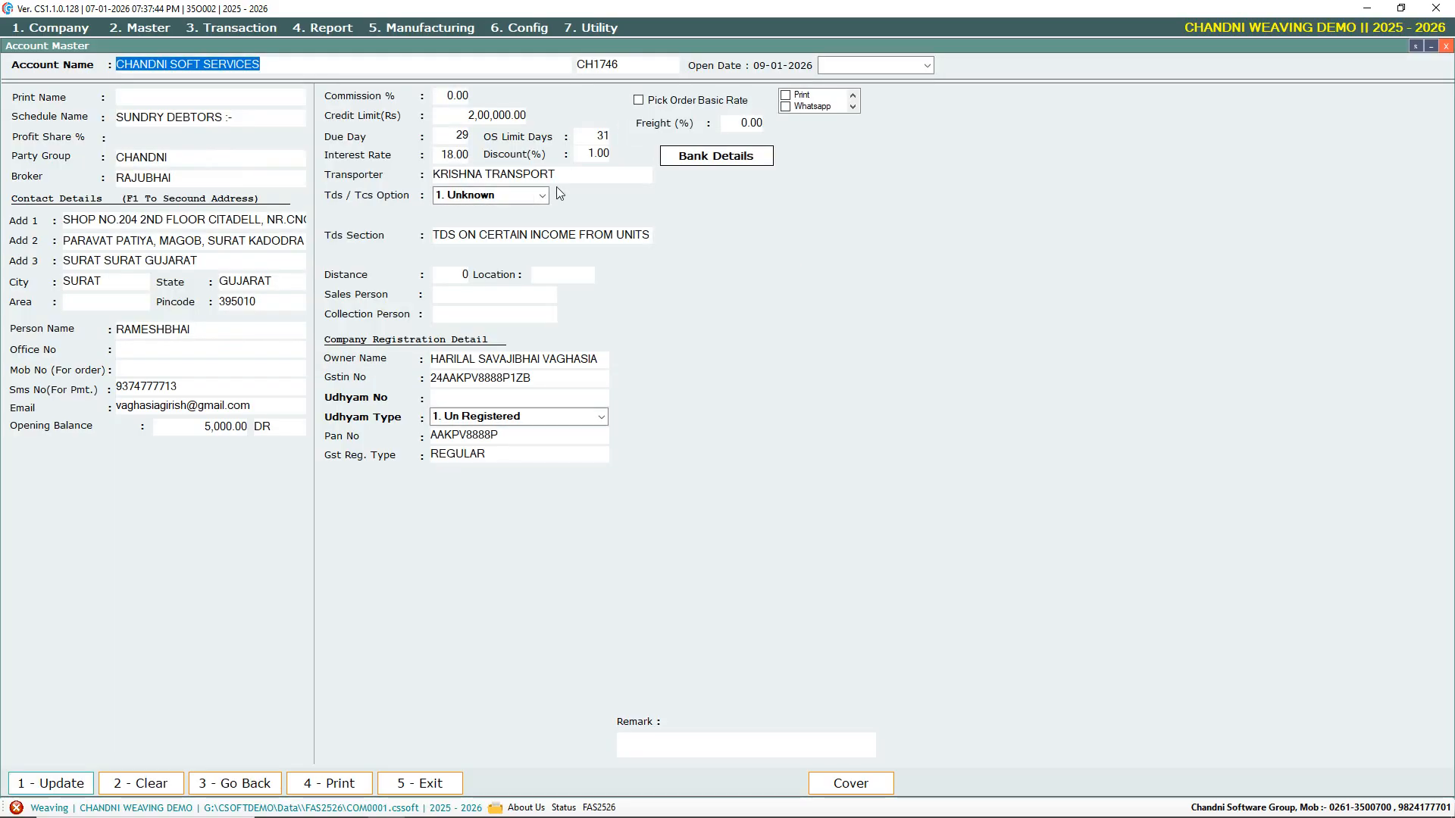